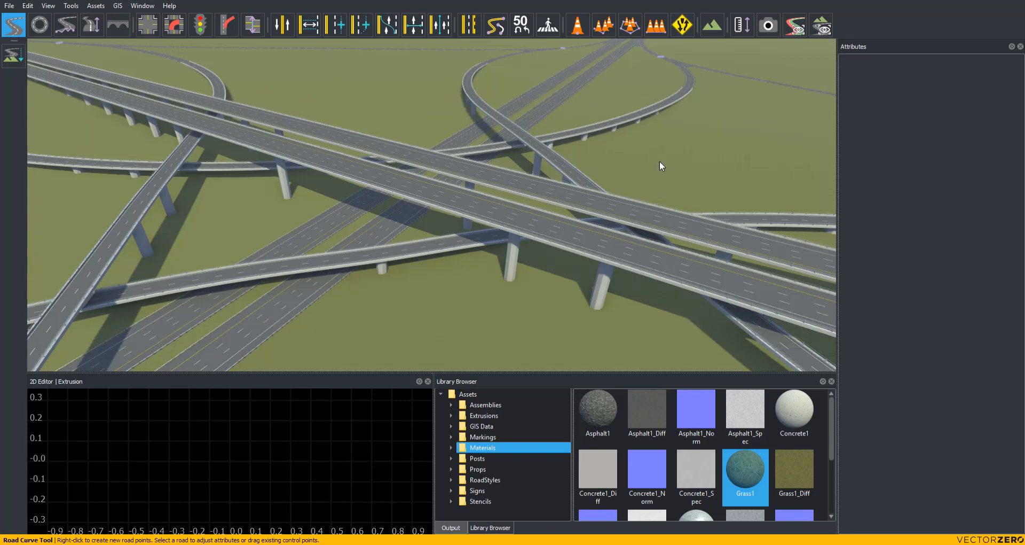
# Start a new scene and draw a gently curving four-point road using the Freeway road style.
pyautogui.hotkey('ctrl', 'n')
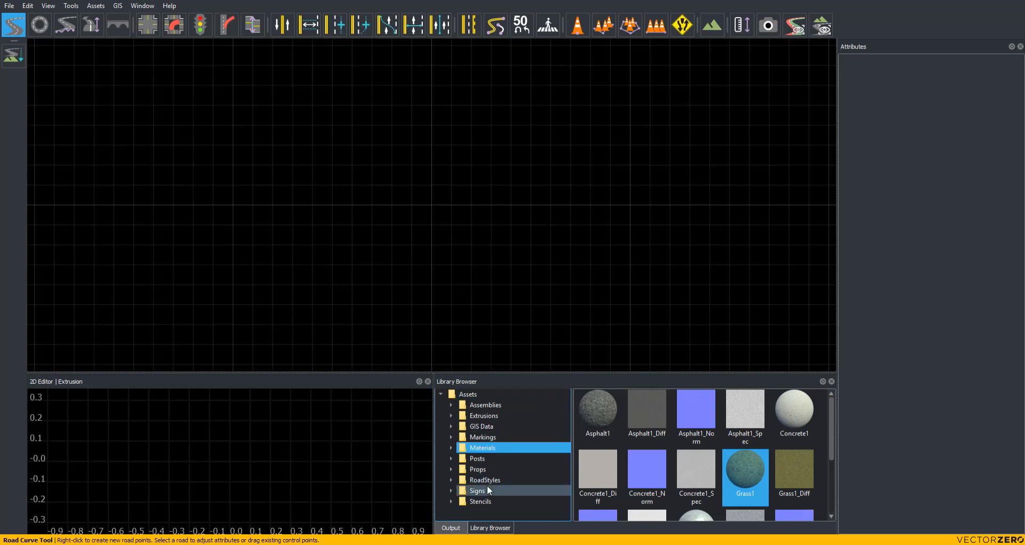
pyautogui.click(505, 479)
pyautogui.click(647, 419)
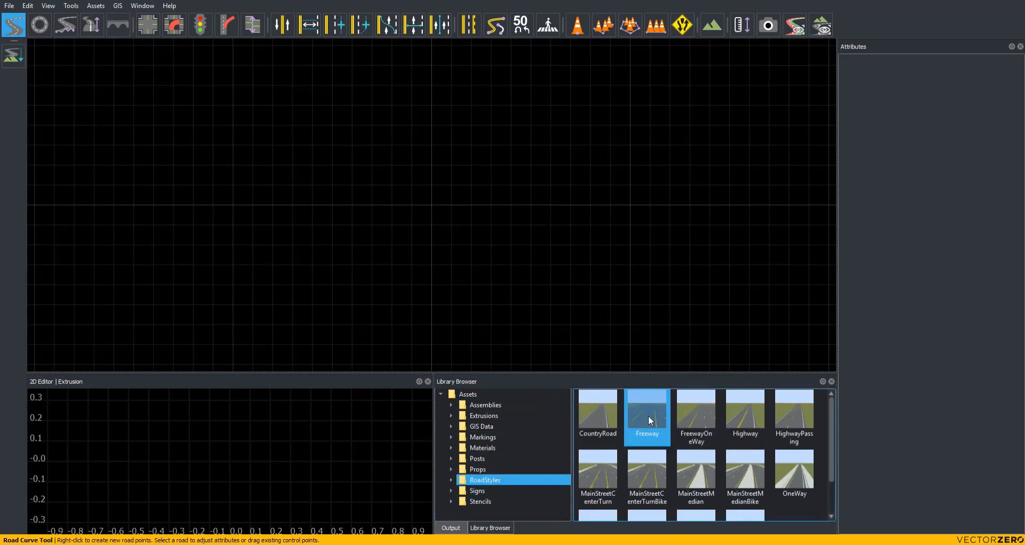
pyautogui.rightClick(73, 205)
pyautogui.rightClick(235, 161)
pyautogui.rightClick(627, 147)
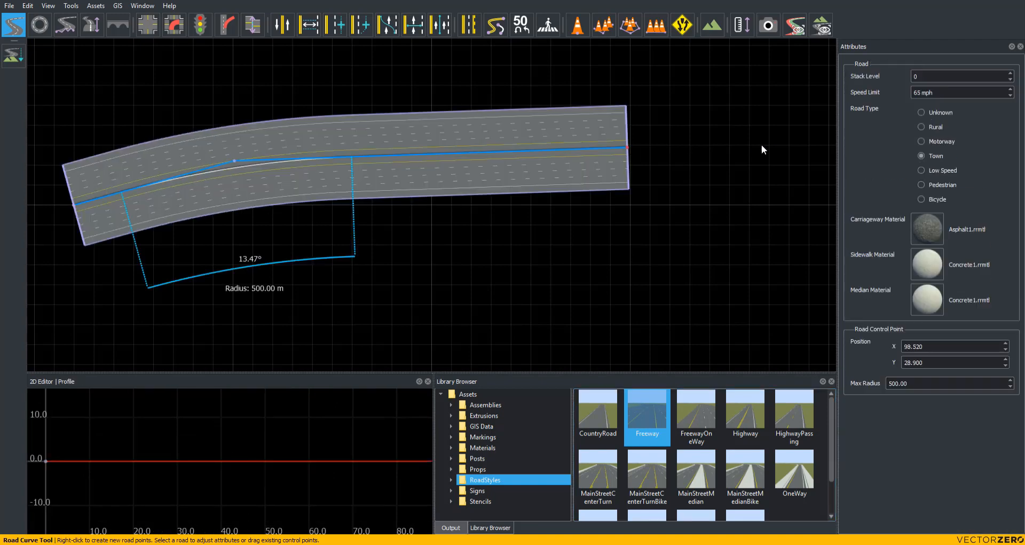
pyautogui.rightClick(818, 161)
pyautogui.click(431, 238)
# Branch a short curved slip road off the outer side of the freeway, ending on open terrain.
pyautogui.keyDown('alt'); pyautogui.moveTo(432, 239); pyautogui.dragTo(414, 255, button='middle'); pyautogui.keyUp('alt')
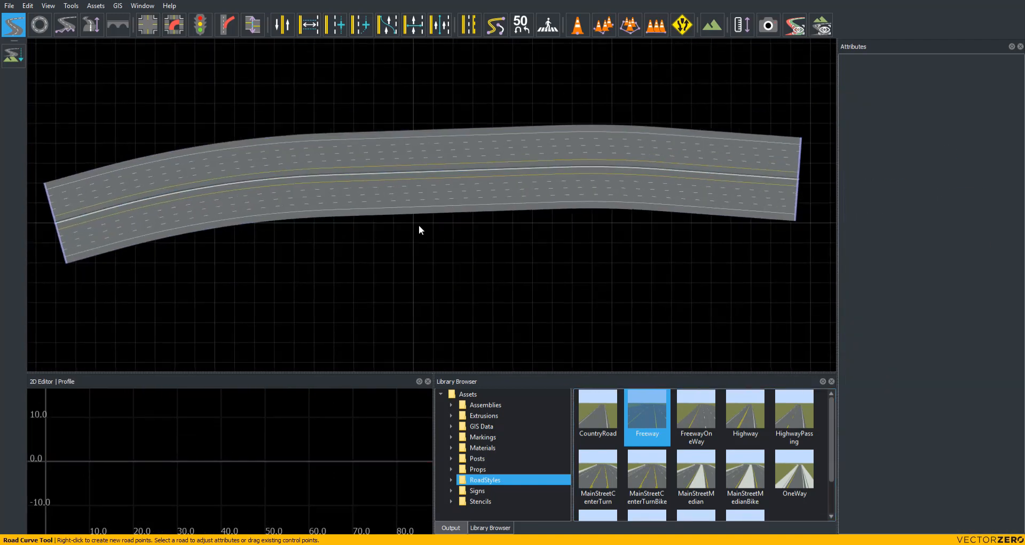
pyautogui.keyDown('alt'); pyautogui.moveTo(371, 270); pyautogui.dragTo(417, 235); pyautogui.keyUp('alt')
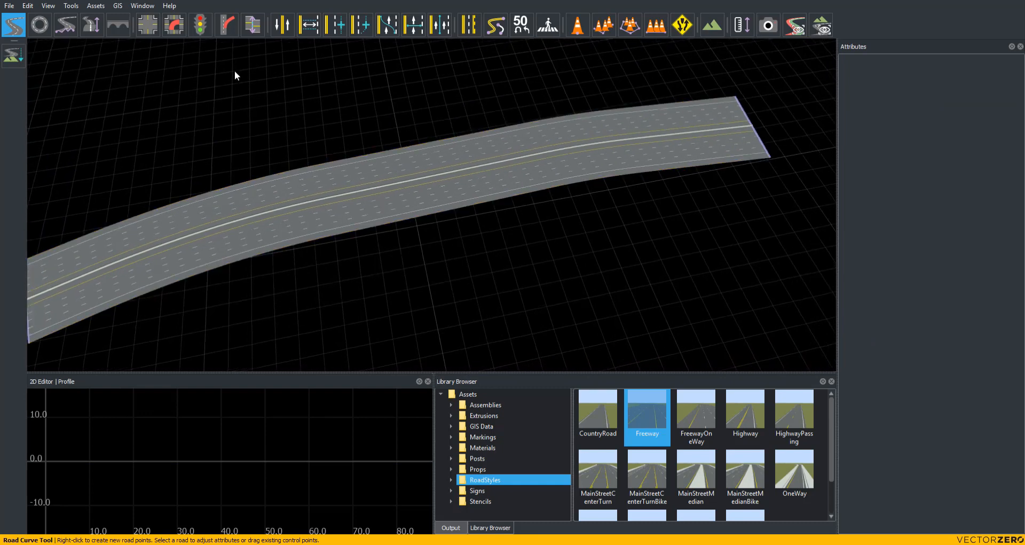
pyautogui.click(228, 28)
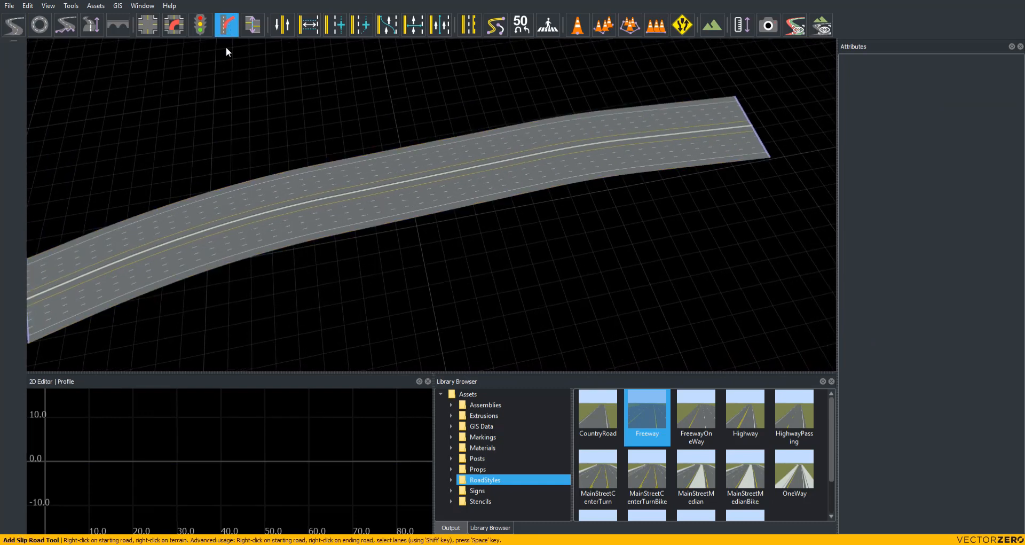
pyautogui.rightClick(242, 233)
pyautogui.keyDown('alt'); pyautogui.moveTo(270, 296); pyautogui.dragTo(278, 301, button='middle'); pyautogui.keyUp('alt')
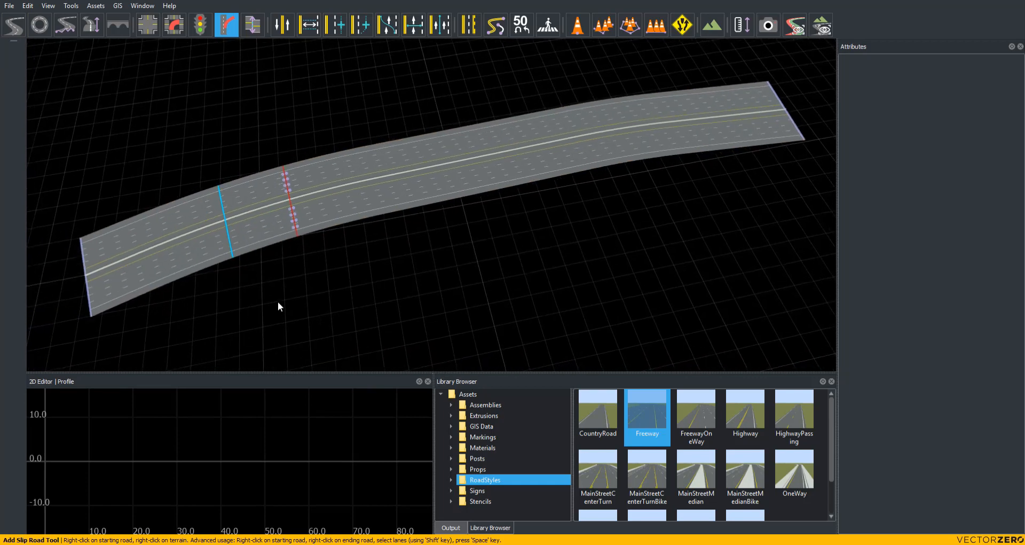
pyautogui.keyDown('alt'); pyautogui.moveTo(278, 301); pyautogui.dragTo(320, 301, button='right'); pyautogui.keyUp('alt')
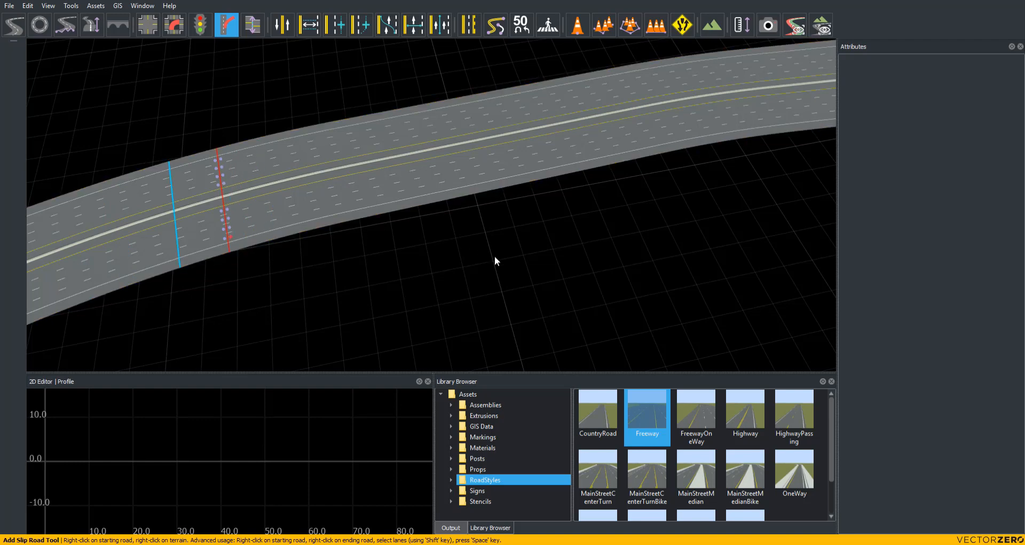
pyautogui.rightClick(531, 274)
pyautogui.click(435, 294)
# Set the distance of the freeway shoulder's width marker at the slip road split to 376.69.
pyautogui.keyDown('alt'); pyautogui.moveTo(434, 294); pyautogui.dragTo(389, 295); pyautogui.keyUp('alt')
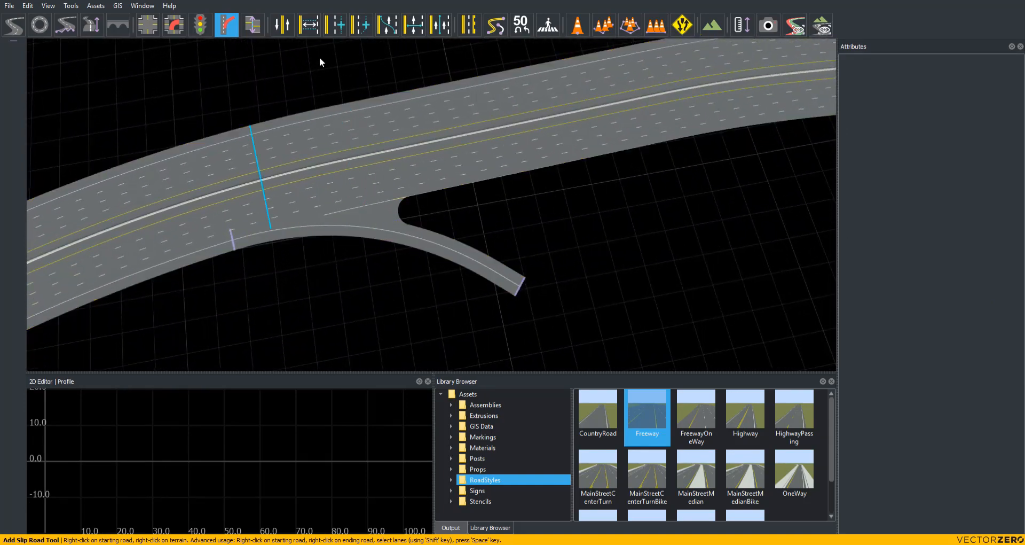
pyautogui.click(309, 25)
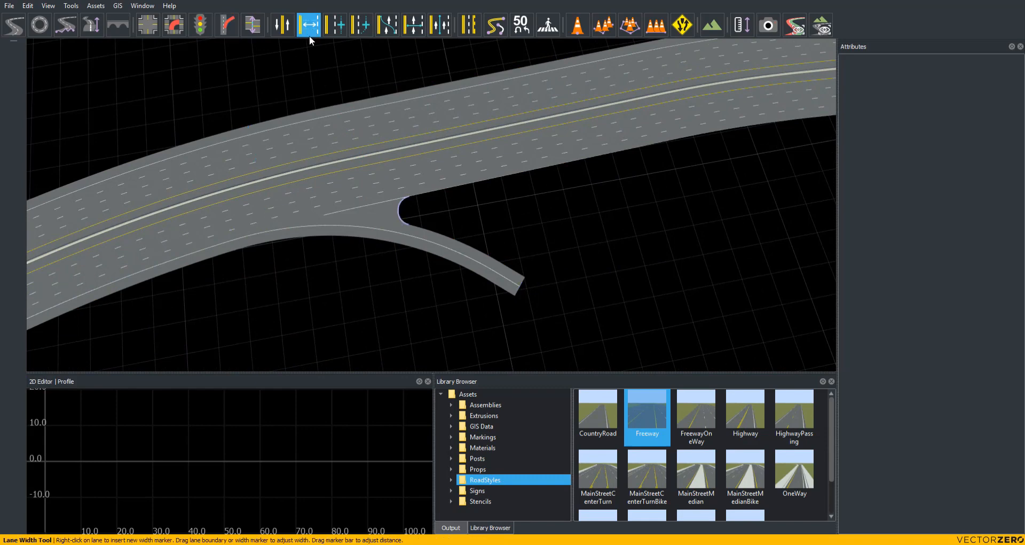
pyautogui.click(177, 226)
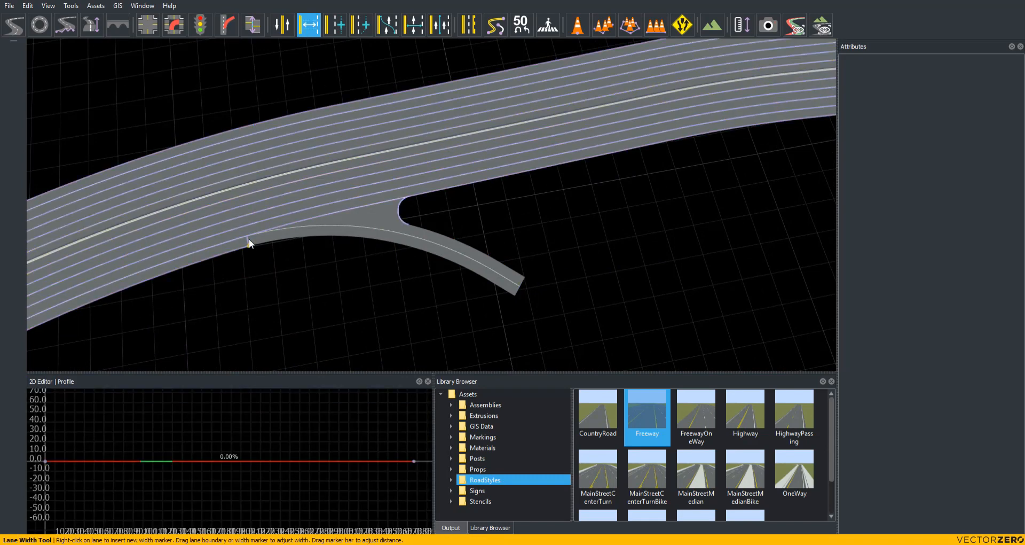
pyautogui.moveTo(250, 237)
pyautogui.mouseDown()
pyautogui.moveTo(800, 125)
pyautogui.moveTo(996, 108)
pyautogui.mouseUp()
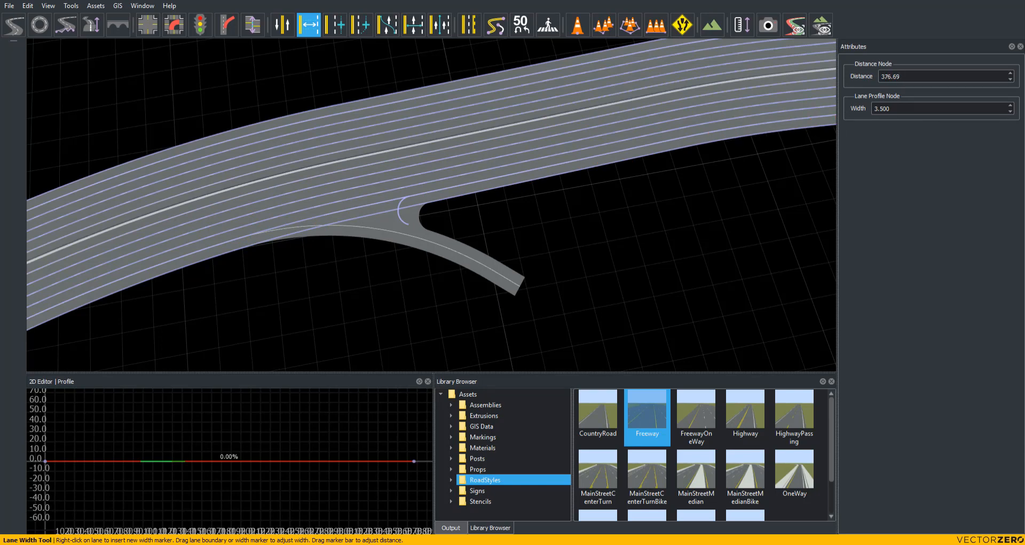
pyautogui.keyDown('alt'); pyautogui.moveTo(710, 271); pyautogui.dragTo(514, 284); pyautogui.keyUp('alt')
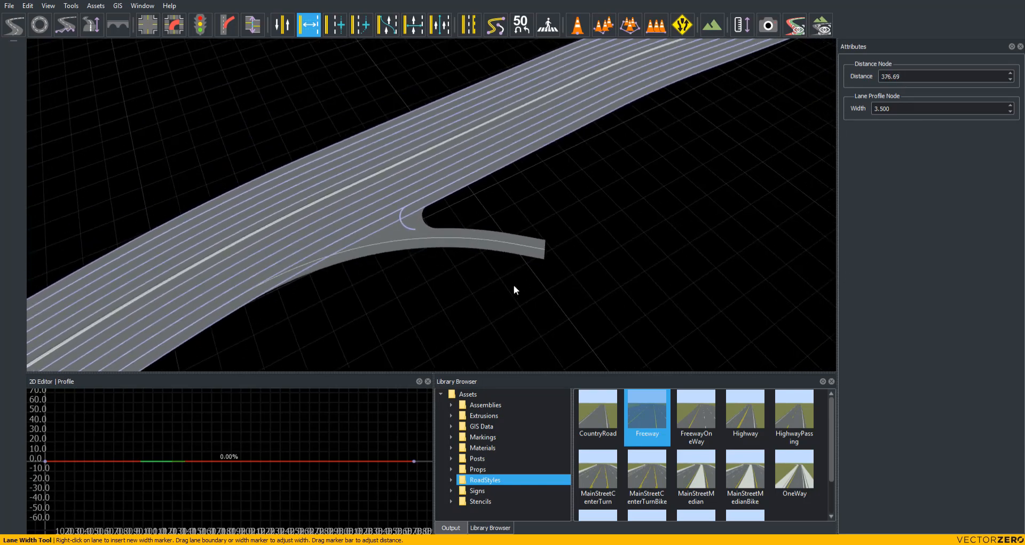
pyautogui.click(513, 284)
# Add a Shoulder lane along the slip road's inner edge facing the freeway.
pyautogui.keyDown('alt'); pyautogui.moveTo(513, 284); pyautogui.dragTo(577, 284, button='right'); pyautogui.keyUp('alt')
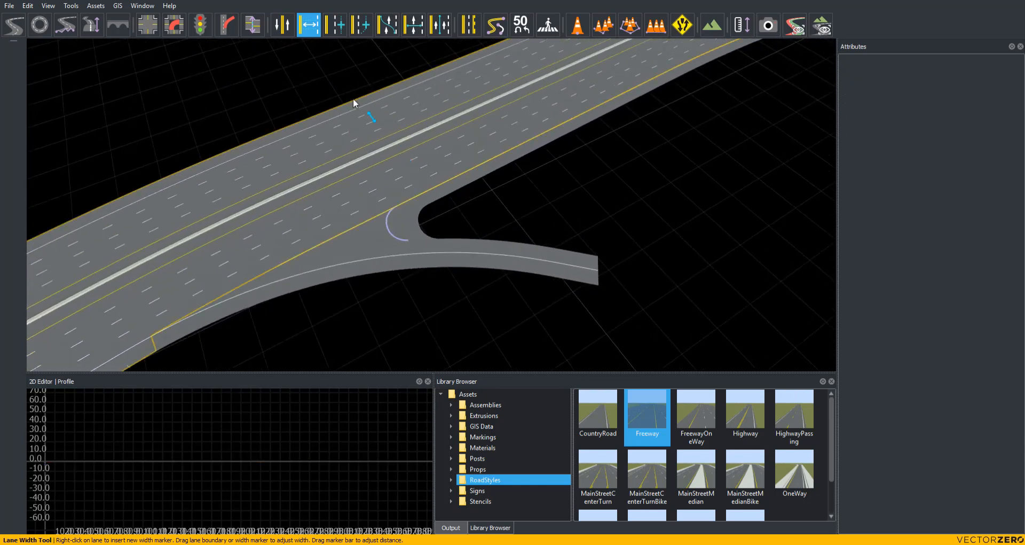
pyautogui.click(335, 25)
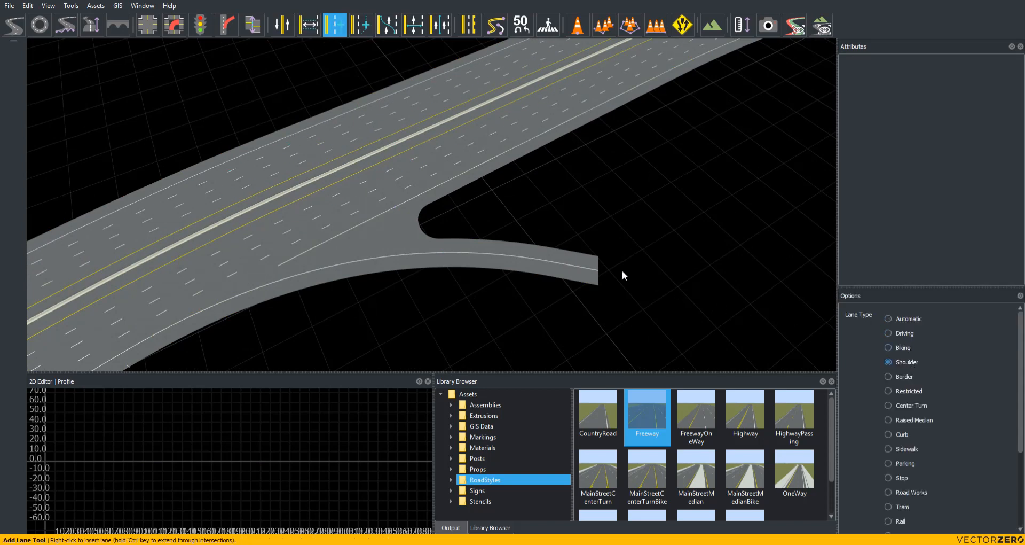
pyautogui.moveTo(560, 248); pyautogui.dragTo(561, 240)
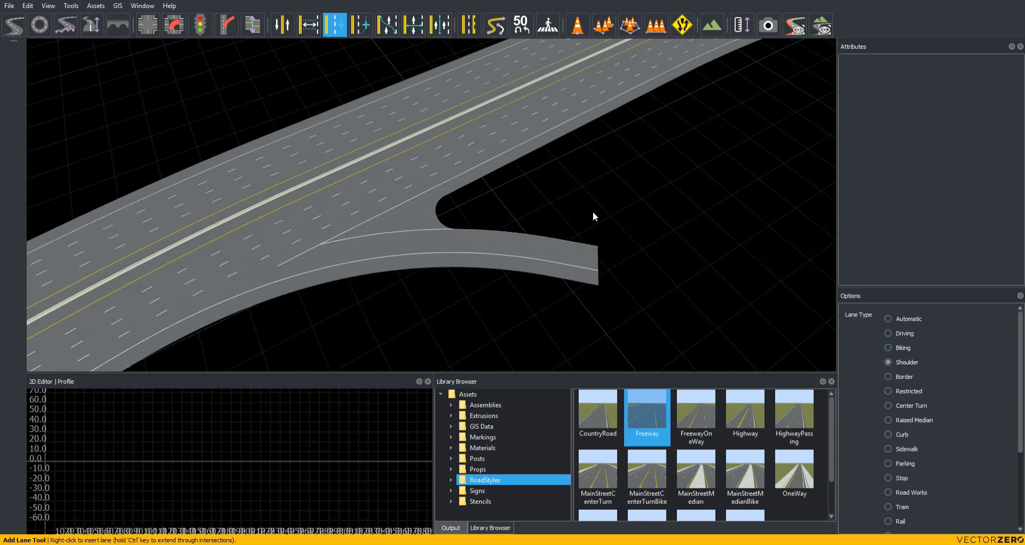
# Apply the SolidSingleWhite marking between the slip road's driving lane and its inner shoulder.
pyautogui.click(470, 25)
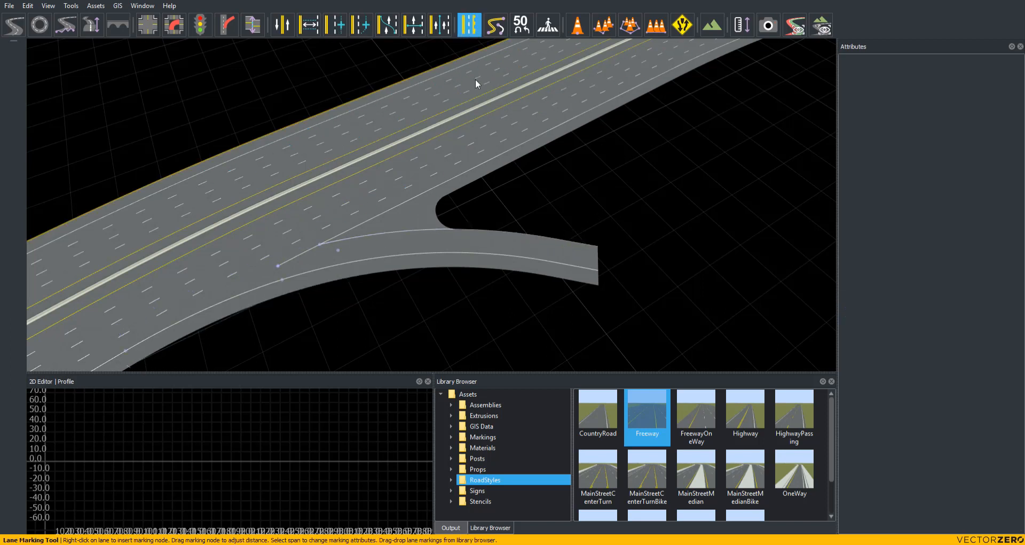
pyautogui.click(498, 438)
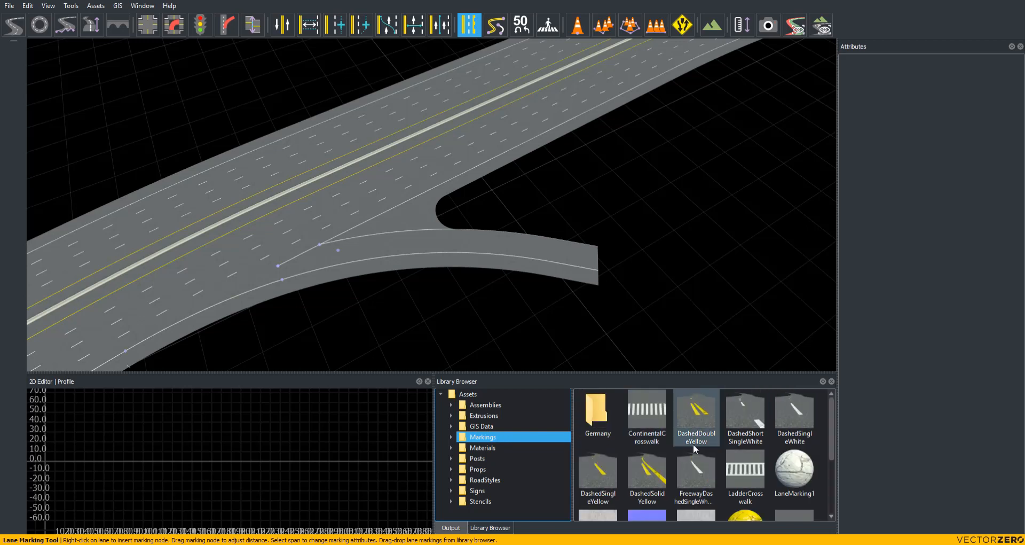
pyautogui.scroll(-3, 695, 447)
pyautogui.moveTo(696, 487); pyautogui.dragTo(564, 274)
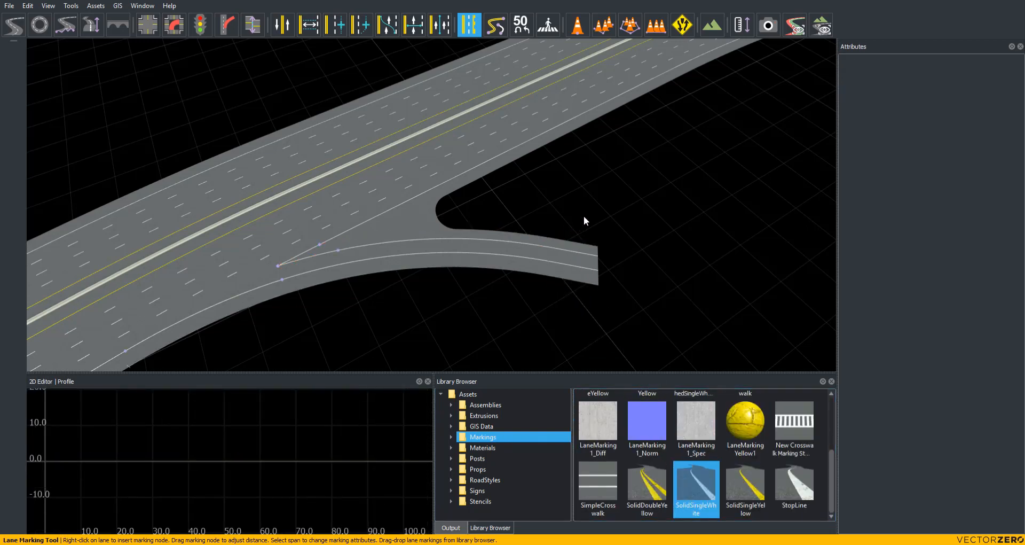
# Delete the slip road from the freeway.
pyautogui.keyDown('alt'); pyautogui.moveTo(584, 216); pyautogui.dragTo(454, 253); pyautogui.keyUp('alt')
pyautogui.keyDown('alt'); pyautogui.moveTo(454, 253); pyautogui.dragTo(549, 217, button='middle'); pyautogui.keyUp('alt')
pyautogui.keyDown('alt'); pyautogui.moveTo(549, 217); pyautogui.dragTo(716, 174); pyautogui.keyUp('alt')
pyautogui.keyDown('alt'); pyautogui.moveTo(716, 173); pyautogui.dragTo(625, 206, button='middle'); pyautogui.keyUp('alt')
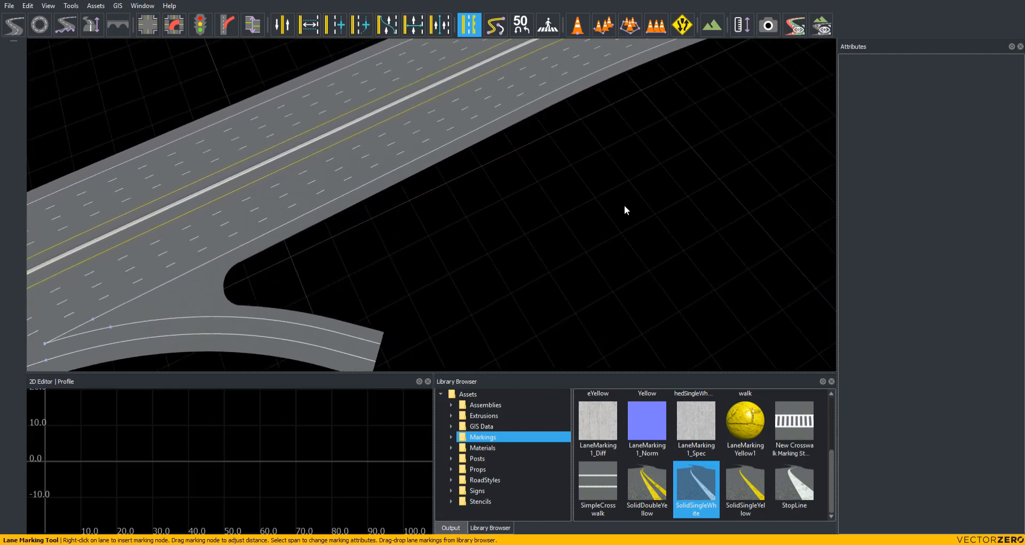
pyautogui.keyDown('alt'); pyautogui.moveTo(625, 206); pyautogui.dragTo(576, 230, button='right'); pyautogui.keyUp('alt')
pyautogui.keyDown('alt'); pyautogui.moveTo(577, 230); pyautogui.dragTo(670, 199, button='middle'); pyautogui.keyUp('alt')
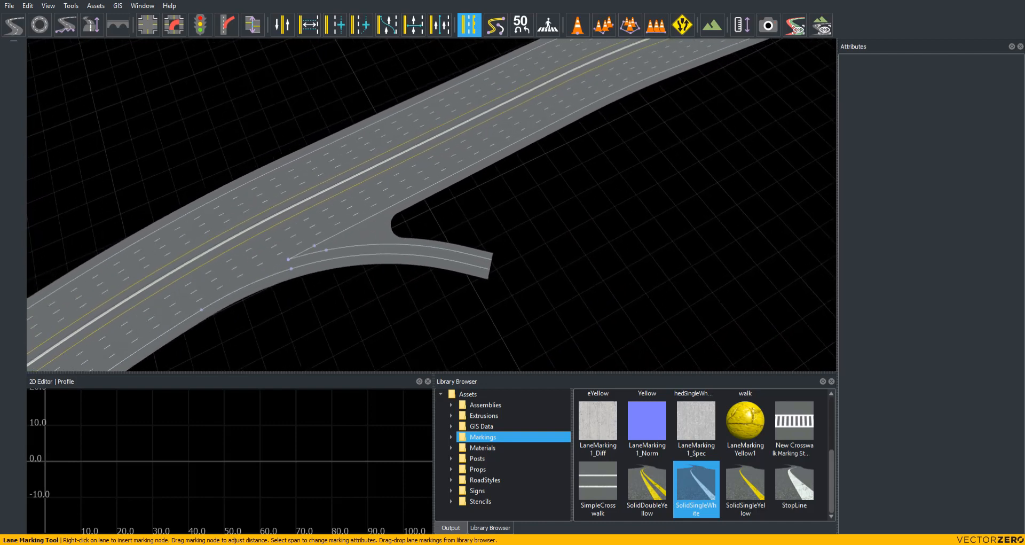
pyautogui.click(13, 25)
pyautogui.click(449, 243)
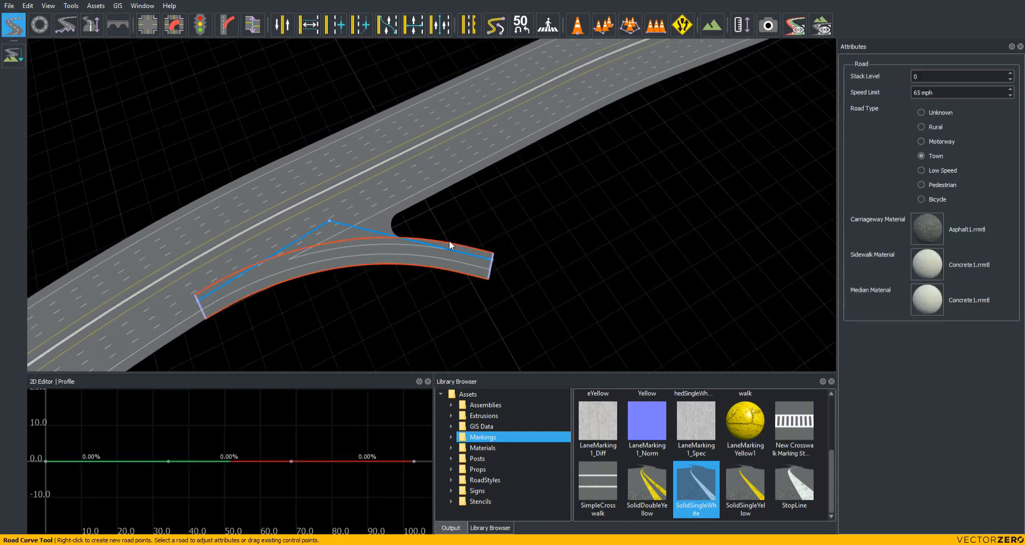
pyautogui.press('Delete')
# Create a new, longer slip road branching from the freeway's outer lane onto open terrain.
pyautogui.click(227, 25)
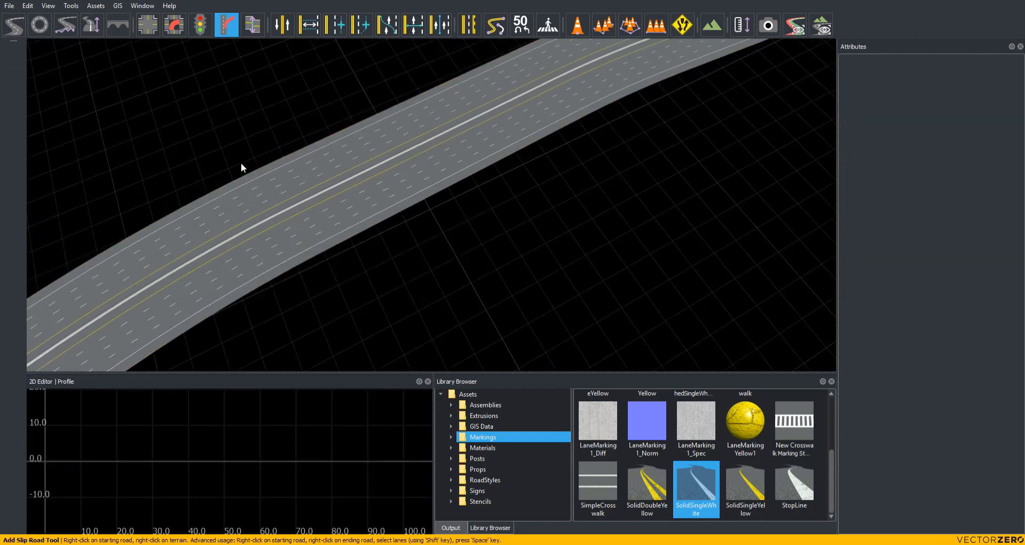
pyautogui.rightClick(273, 261)
pyautogui.click(279, 261)
pyautogui.rightClick(594, 230)
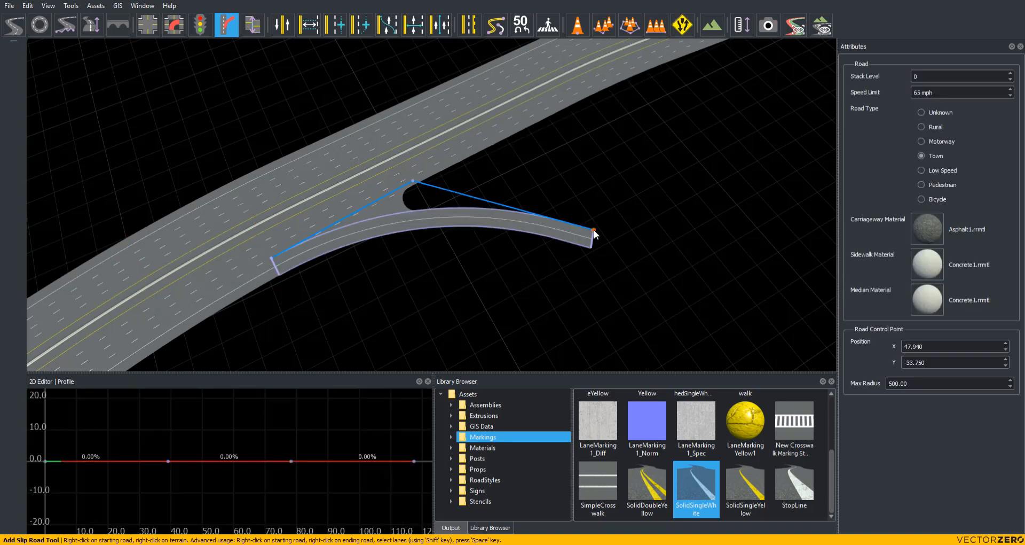
pyautogui.keyDown('alt'); pyautogui.moveTo(353, 303); pyautogui.dragTo(384, 302, button='right'); pyautogui.keyUp('alt')
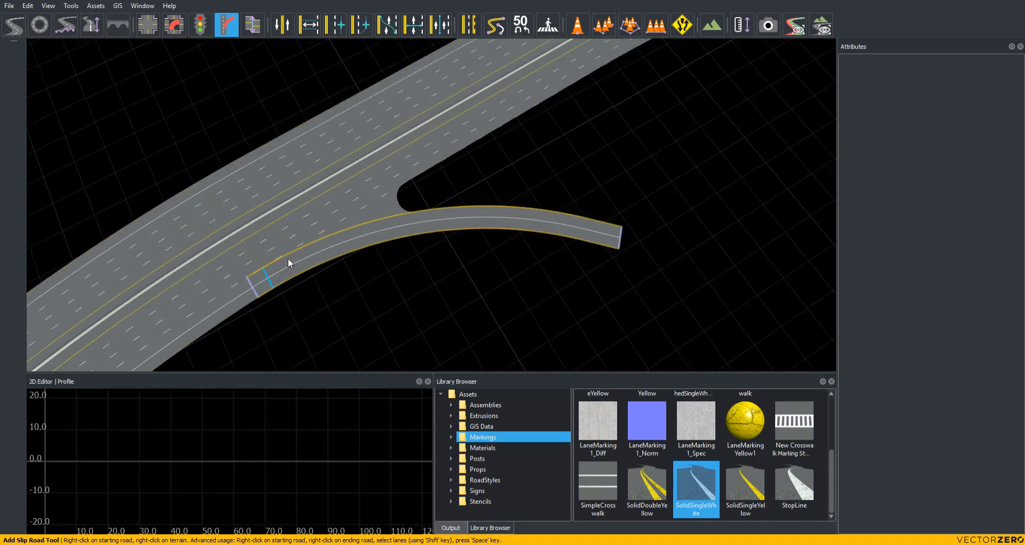
# Select the freeway shoulder's width marker at the new slip road's start and set its distance to 376.69.
pyautogui.click(318, 27)
pyautogui.click(242, 230)
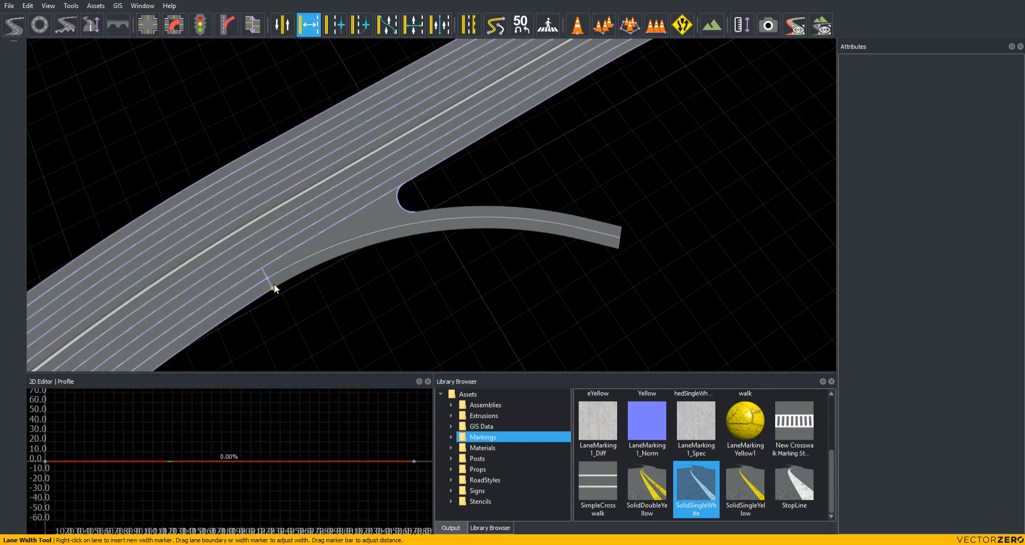
pyautogui.scroll(6, 274, 283)
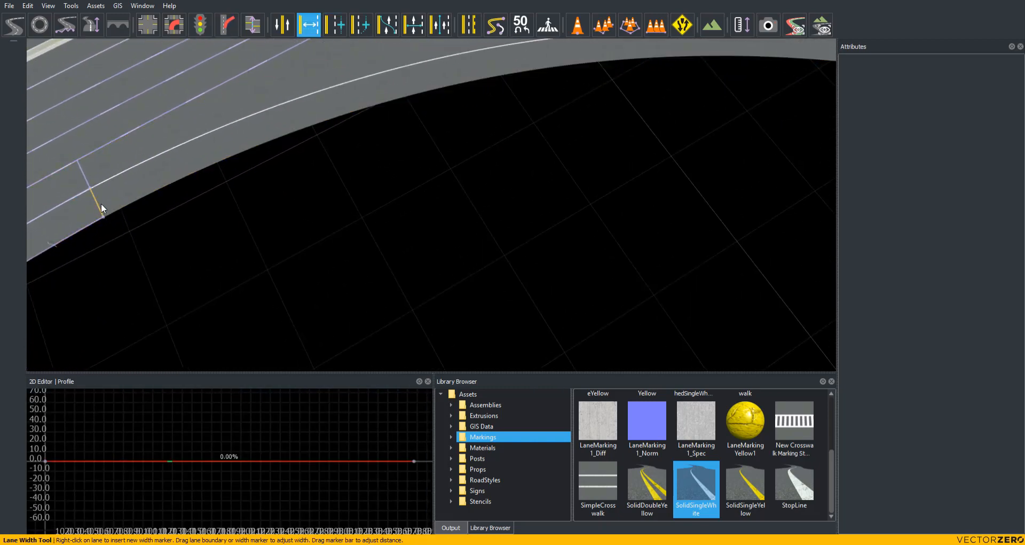
pyautogui.click(101, 203)
pyautogui.scroll(-5, 100, 203)
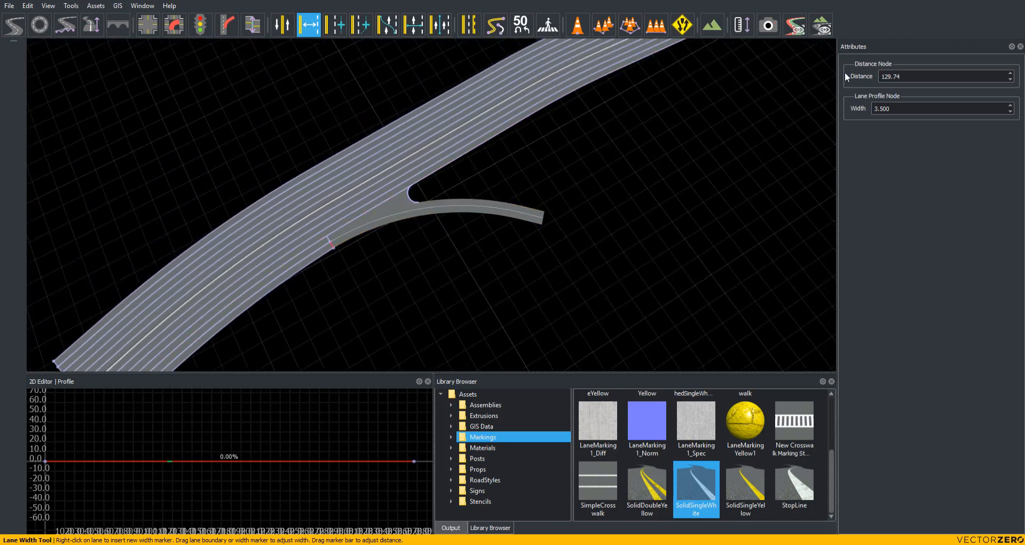
pyautogui.moveTo(858, 76); pyautogui.dragTo(990, 77)
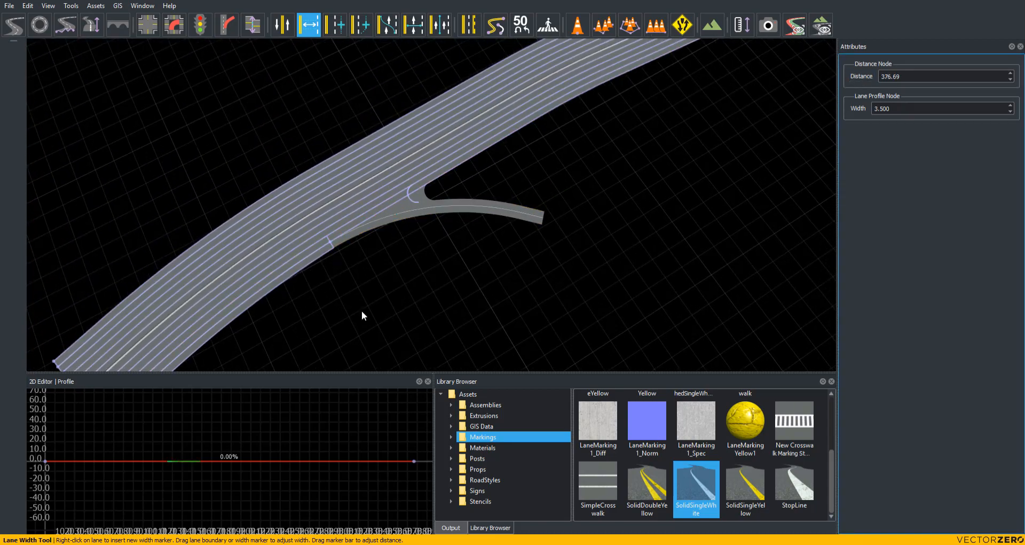
# Add a Shoulder lane to the slip road's inner edge and mark its boundary with SolidSingleWhite.
pyautogui.scroll(4, 430, 203)
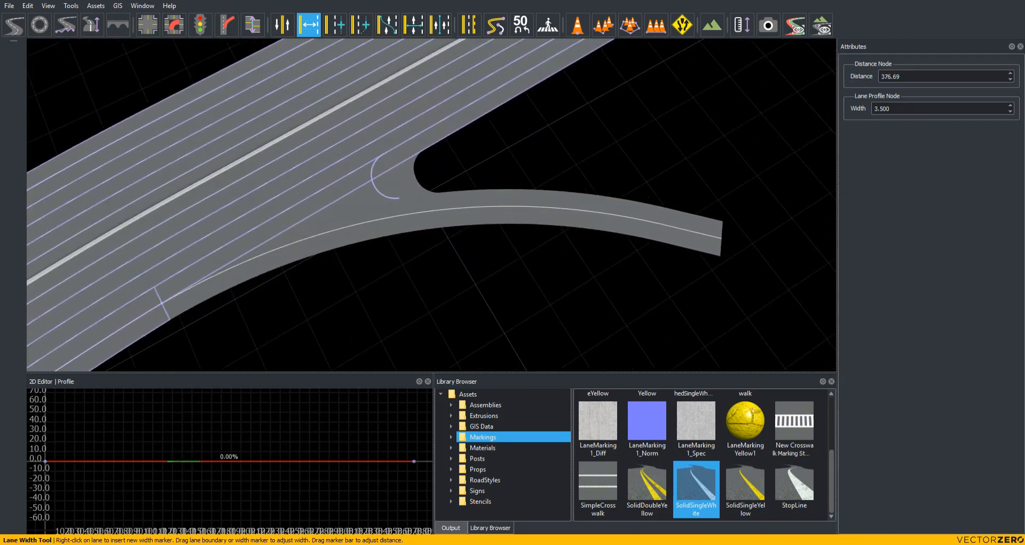
pyautogui.click(331, 31)
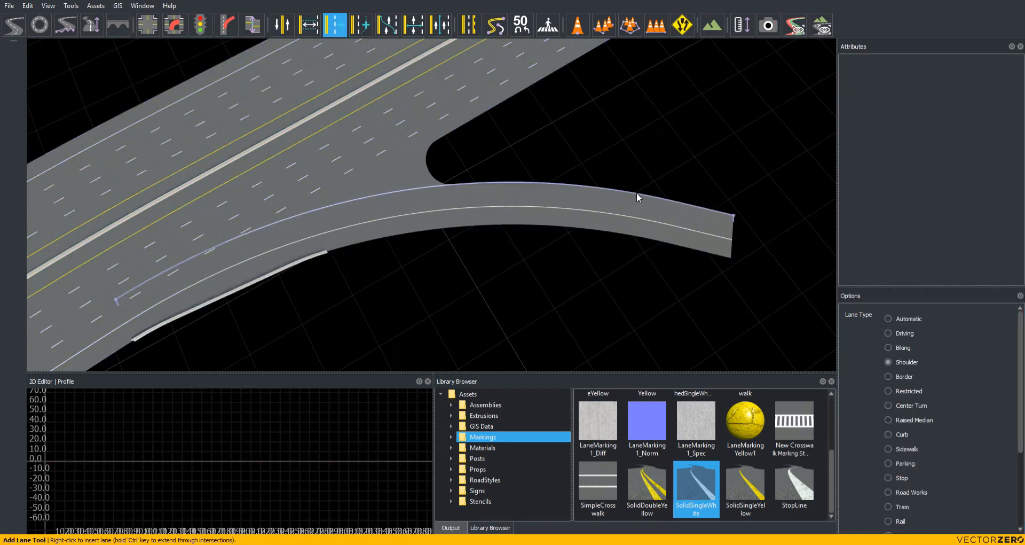
pyautogui.click(636, 198)
pyautogui.moveTo(695, 489); pyautogui.dragTo(582, 213)
pyautogui.click(572, 155)
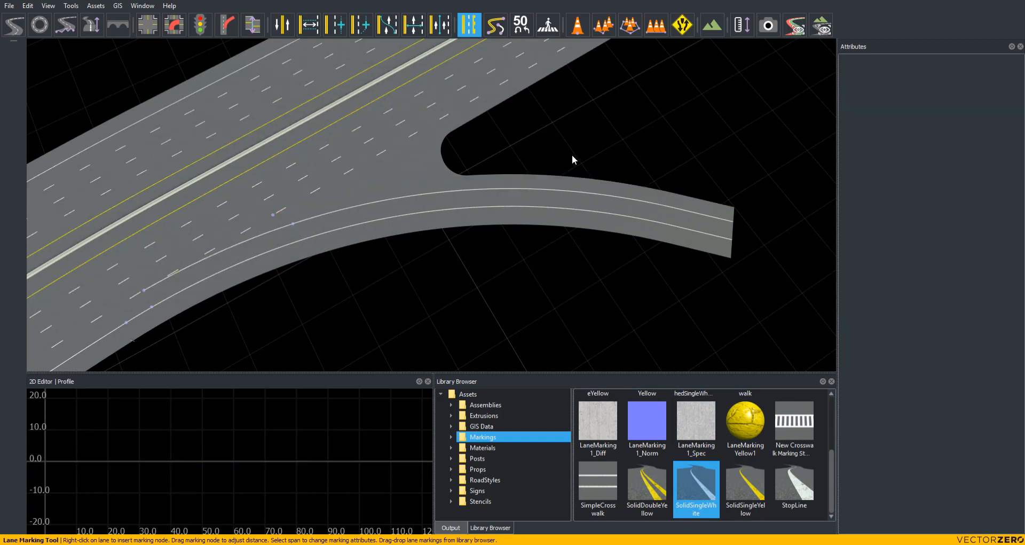
# Mark the freeway's outer lane edge beside the slip road with SolidSingleWhite, starting from the split.
pyautogui.keyDown('alt'); pyautogui.moveTo(592, 153); pyautogui.dragTo(588, 151); pyautogui.keyUp('alt')
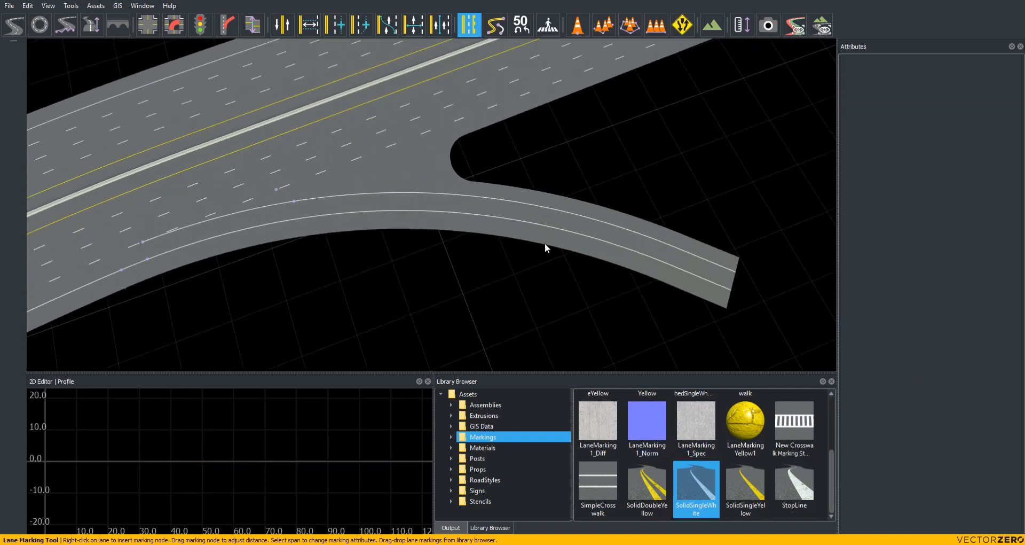
pyautogui.moveTo(449, 131); pyautogui.dragTo(143, 242)
pyautogui.moveTo(694, 484); pyautogui.dragTo(514, 153)
pyautogui.click(513, 165)
# Delete the second slip road, keeping only the freeway.
pyautogui.keyDown('alt'); pyautogui.moveTo(514, 153); pyautogui.dragTo(558, 120, button='middle'); pyautogui.keyUp('alt')
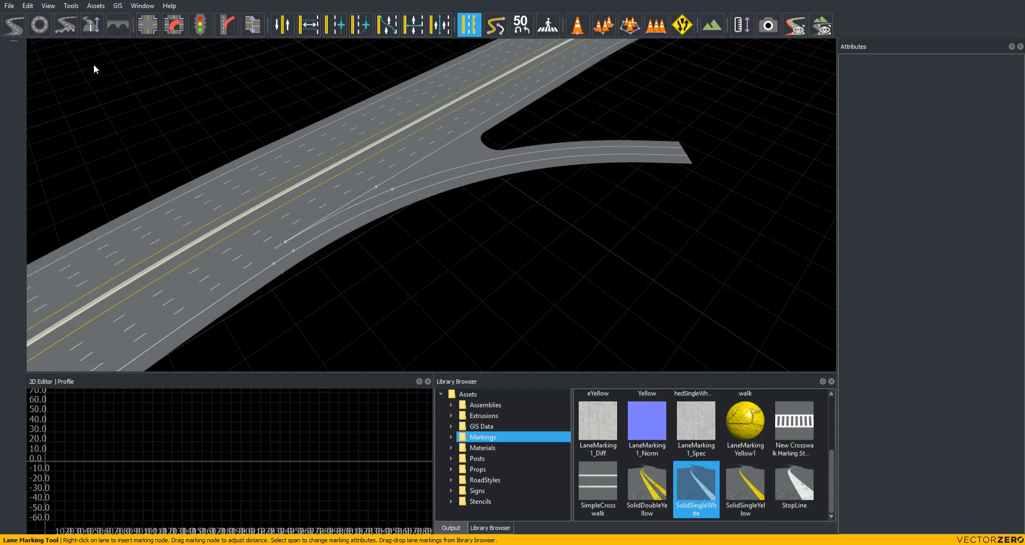
pyautogui.click(13, 24)
pyautogui.click(558, 155)
pyautogui.press('Delete')
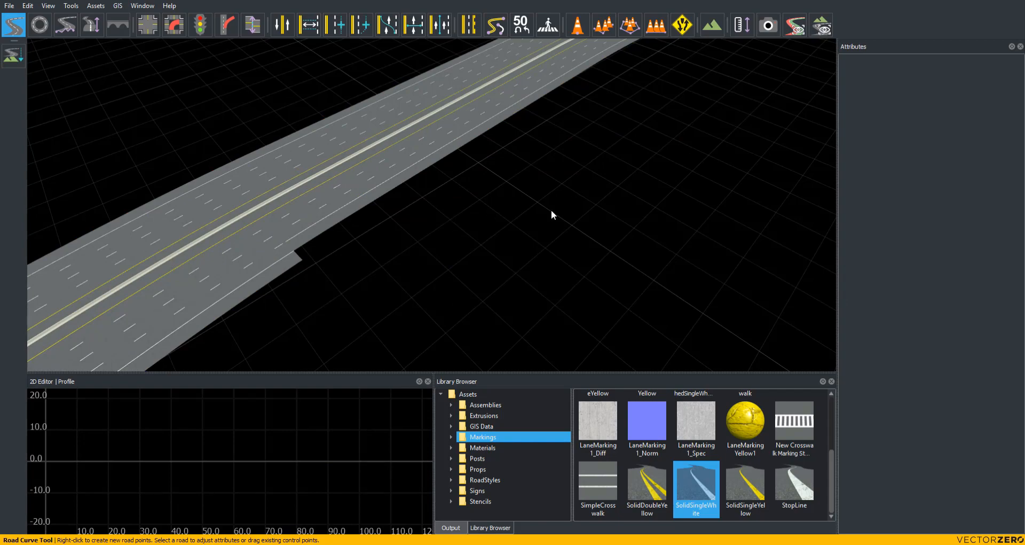
# Add a slip road branching off the freeway's unmodified carriageway and ending on open terrain at about X 59.5, Y 80.4.
pyautogui.keyDown('alt'); pyautogui.moveTo(549, 200); pyautogui.dragTo(507, 257); pyautogui.keyUp('alt')
pyautogui.scroll(-4, 507, 256)
pyautogui.keyDown('alt'); pyautogui.moveTo(508, 257); pyautogui.dragTo(479, 291, button='middle'); pyautogui.keyUp('alt')
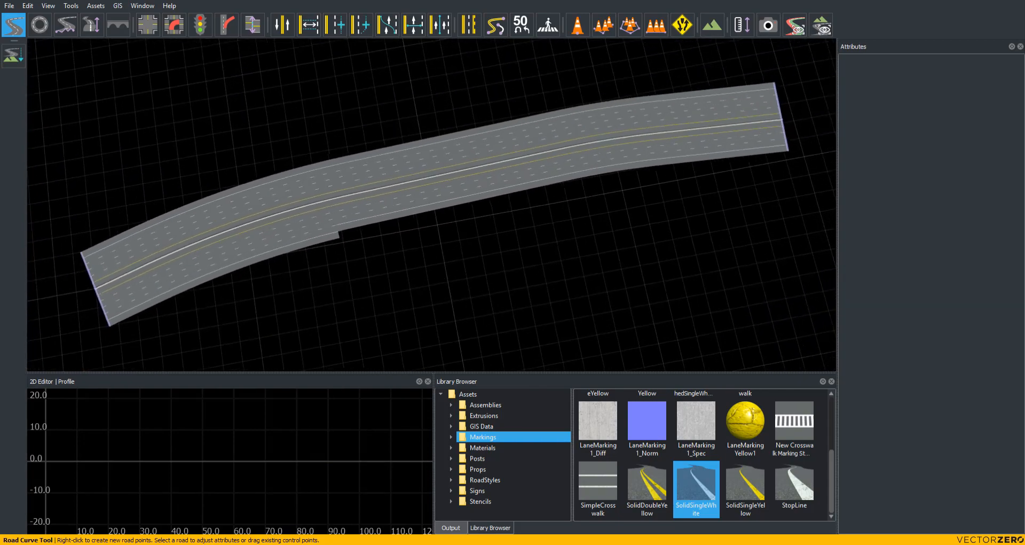
pyautogui.keyDown('alt'); pyautogui.moveTo(597, 83); pyautogui.dragTo(580, 140, button='middle'); pyautogui.keyUp('alt')
pyautogui.keyDown('alt'); pyautogui.moveTo(580, 140); pyautogui.dragTo(449, 155); pyautogui.keyUp('alt')
pyautogui.keyDown('alt'); pyautogui.moveTo(579, 158); pyautogui.dragTo(547, 140, button='middle'); pyautogui.keyUp('alt')
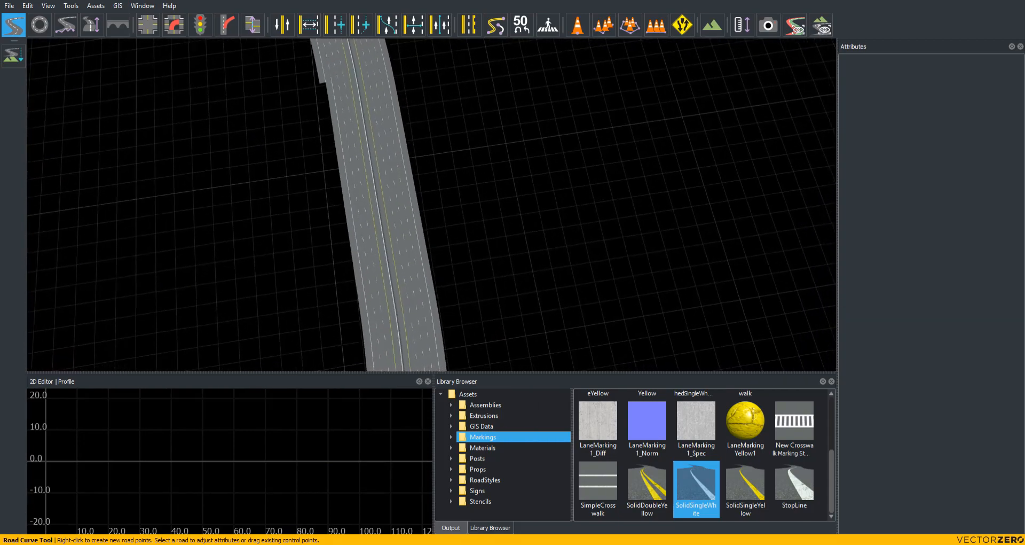
pyautogui.scroll(3, 547, 140)
pyautogui.keyDown('alt'); pyautogui.moveTo(620, 192); pyautogui.dragTo(566, 200); pyautogui.keyUp('alt')
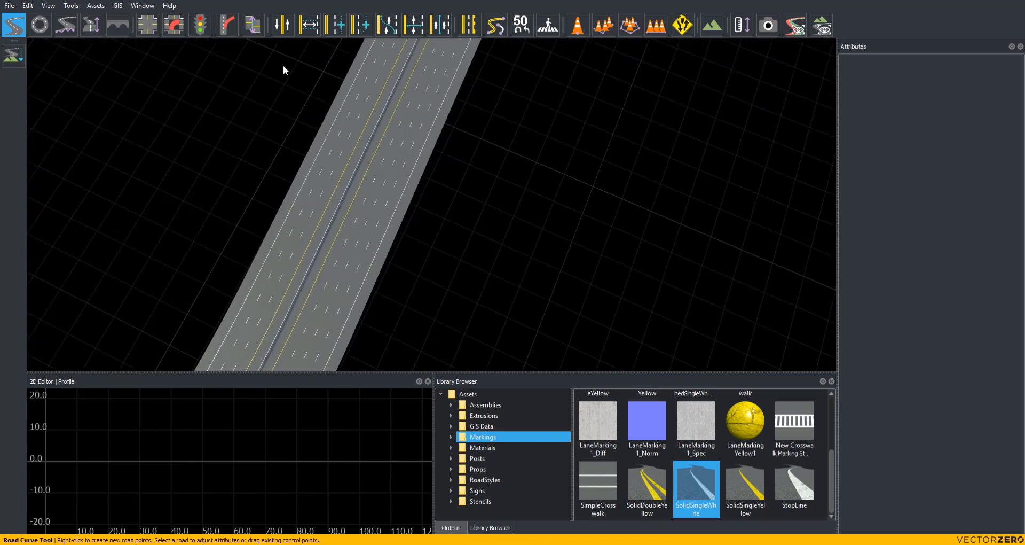
pyautogui.click(225, 21)
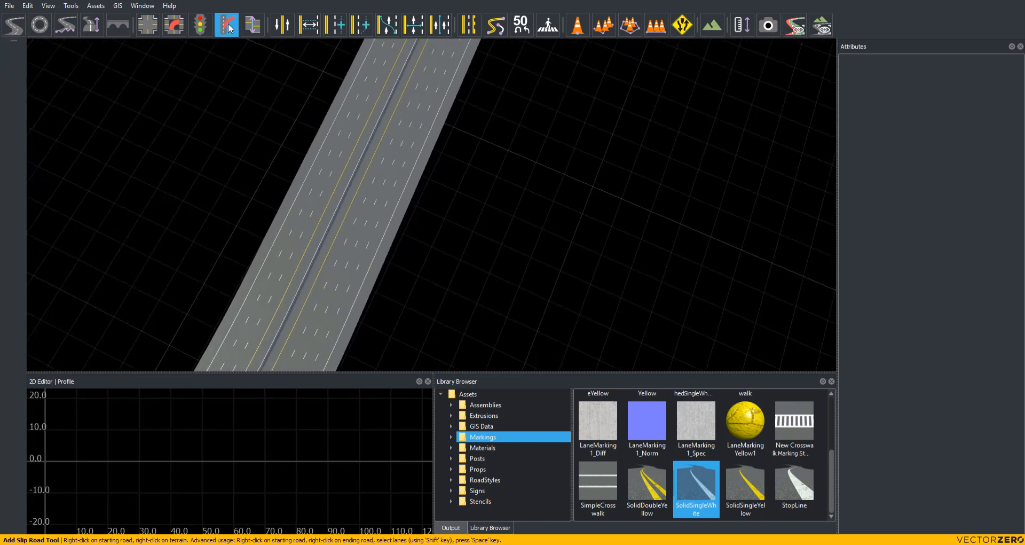
pyautogui.click(445, 83)
pyautogui.rightClick(466, 334)
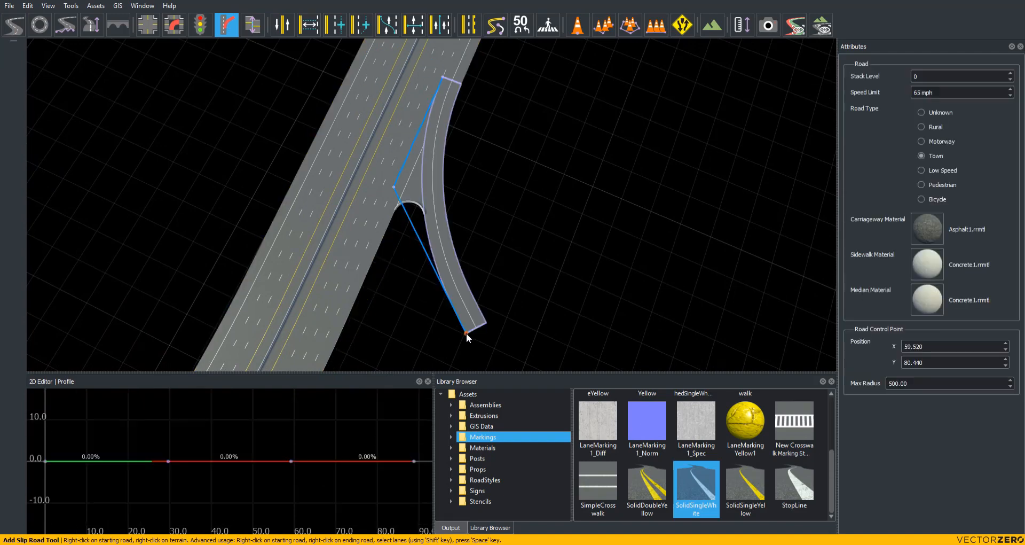
pyautogui.click(540, 282)
# Extend the freeway's shoulder past the new slip road by setting the width marker at its start to distance 376.69.
pyautogui.keyDown('alt'); pyautogui.moveTo(540, 283); pyautogui.dragTo(494, 262); pyautogui.keyUp('alt')
pyautogui.keyDown('alt'); pyautogui.moveTo(574, 269); pyautogui.dragTo(535, 252); pyautogui.keyUp('alt')
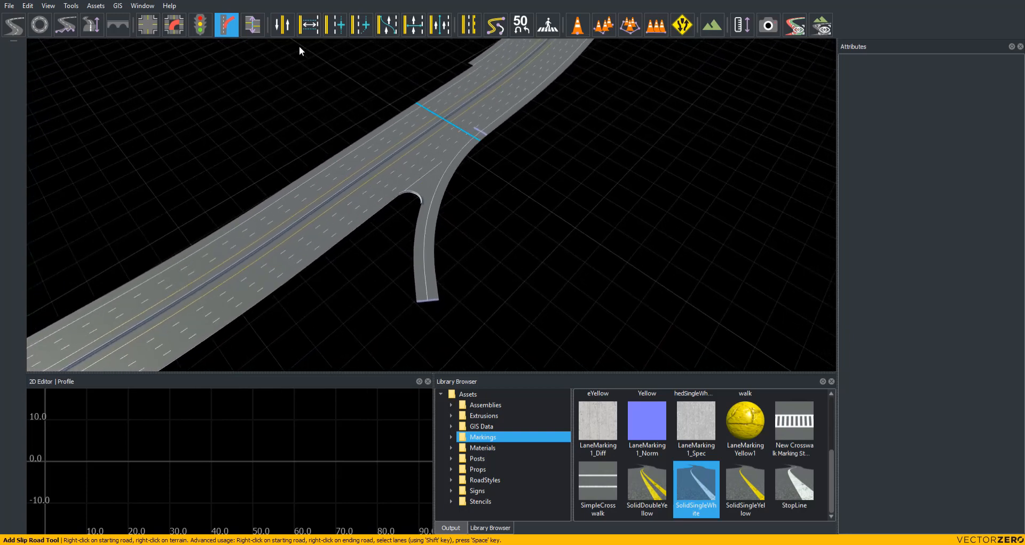
pyautogui.click(309, 26)
pyautogui.click(477, 94)
pyautogui.keyDown('alt'); pyautogui.moveTo(521, 137); pyautogui.dragTo(491, 156); pyautogui.keyUp('alt')
pyautogui.scroll(3, 534, 142)
pyautogui.click(574, 115)
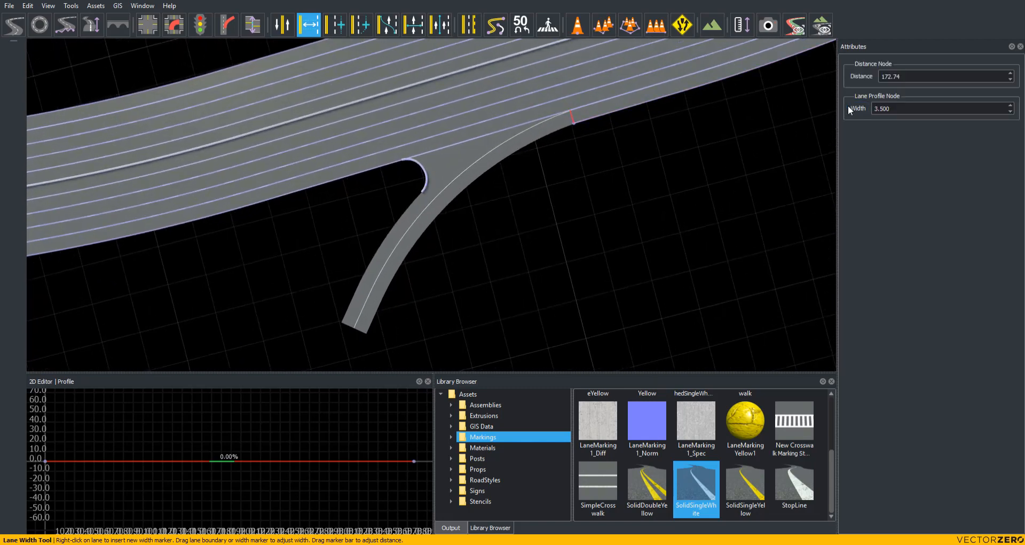
pyautogui.moveTo(860, 73); pyautogui.dragTo(919, 73)
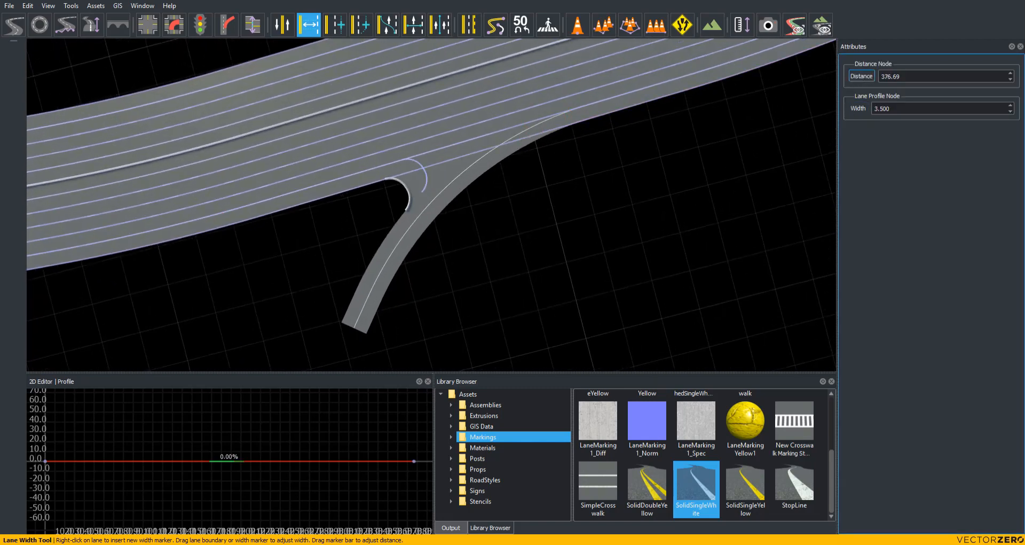
# Add a Shoulder lane along the slip road's inner edge and mark its boundary with SolidSingleWhite.
pyautogui.click(335, 25)
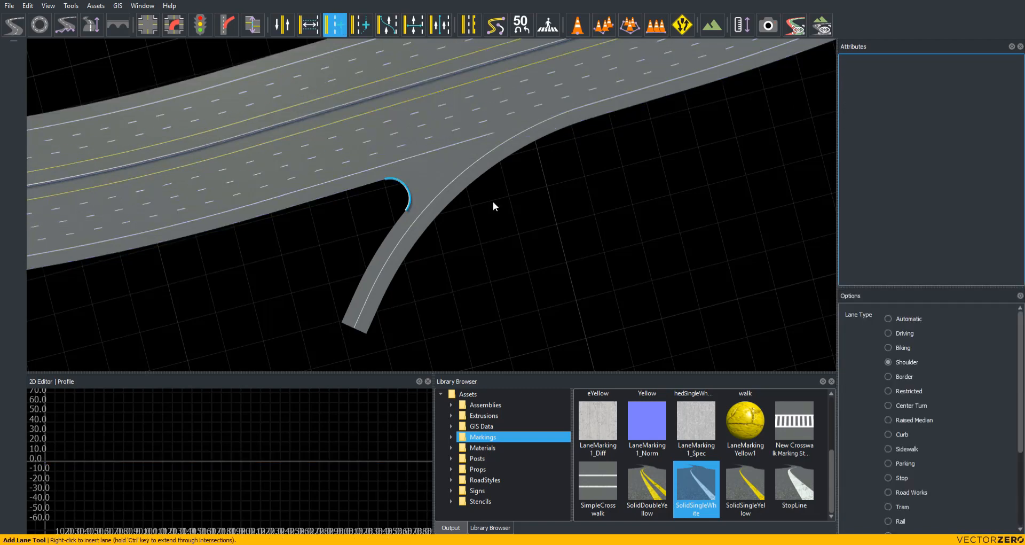
pyautogui.rightClick(373, 246)
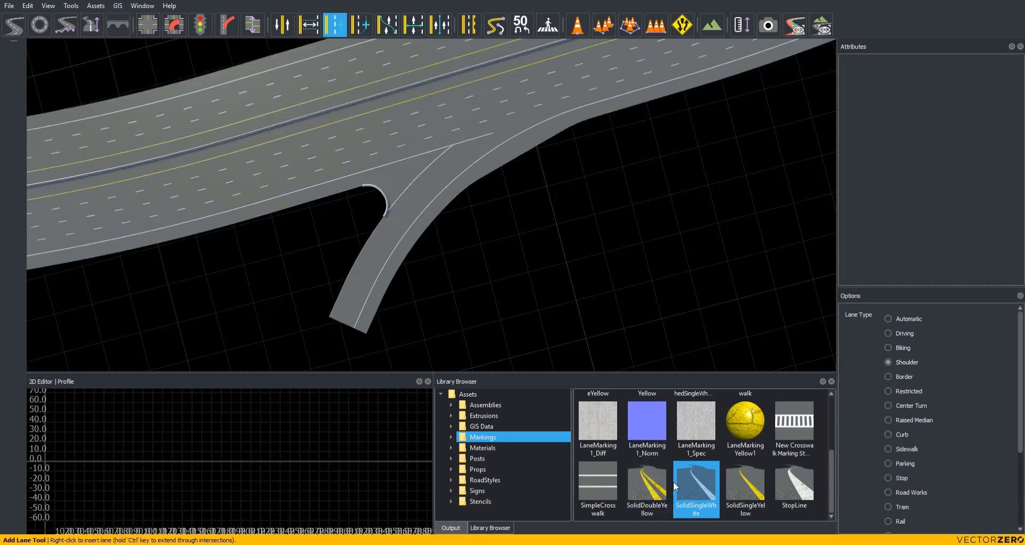
pyautogui.moveTo(696, 483); pyautogui.dragTo(360, 290)
pyautogui.click(351, 267)
pyautogui.click(317, 257)
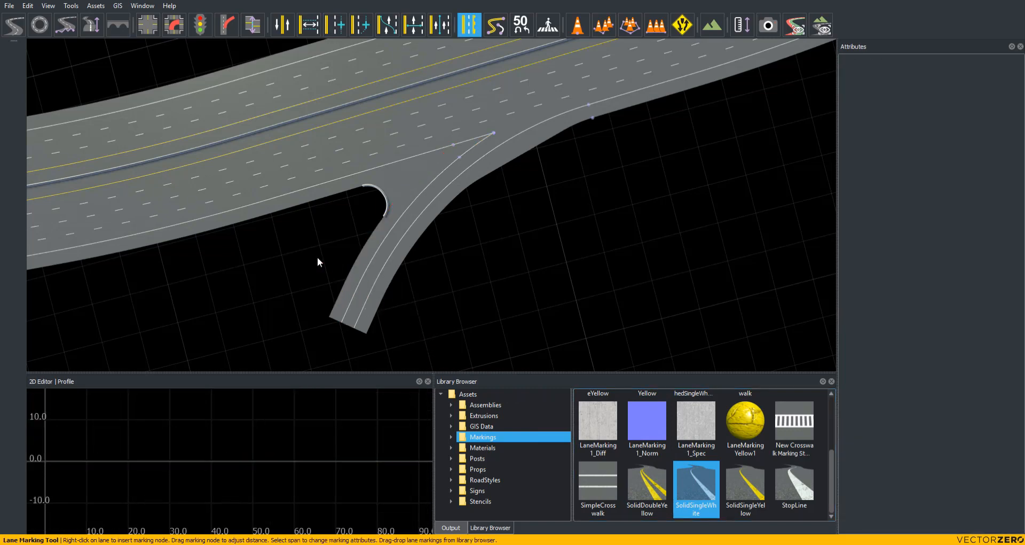
pyautogui.keyDown('alt'); pyautogui.moveTo(315, 280); pyautogui.dragTo(559, 226); pyautogui.keyUp('alt')
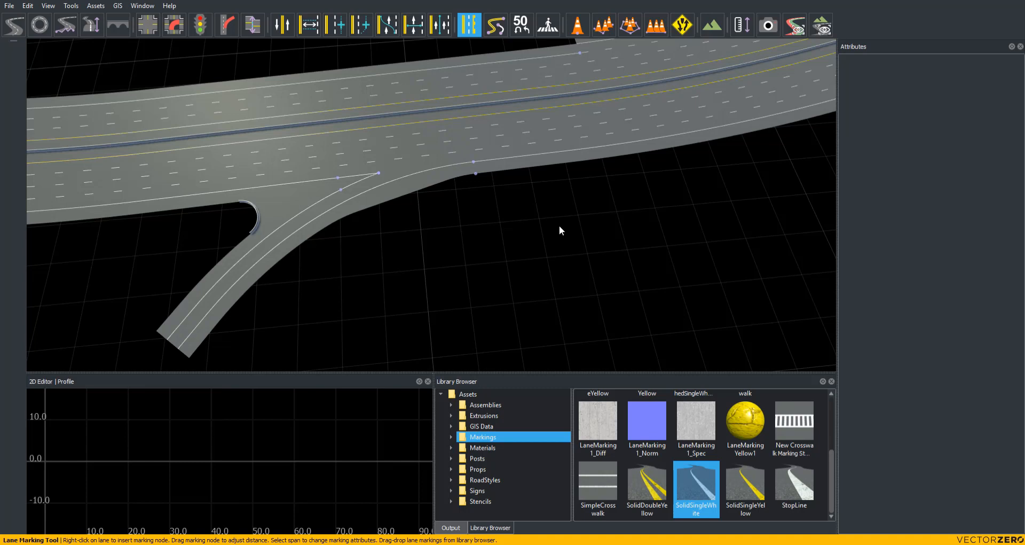
# Start a new scene and draw a nearly straight road in the Freeway style through three control points.
pyautogui.hotkey('ctrl', 'n')
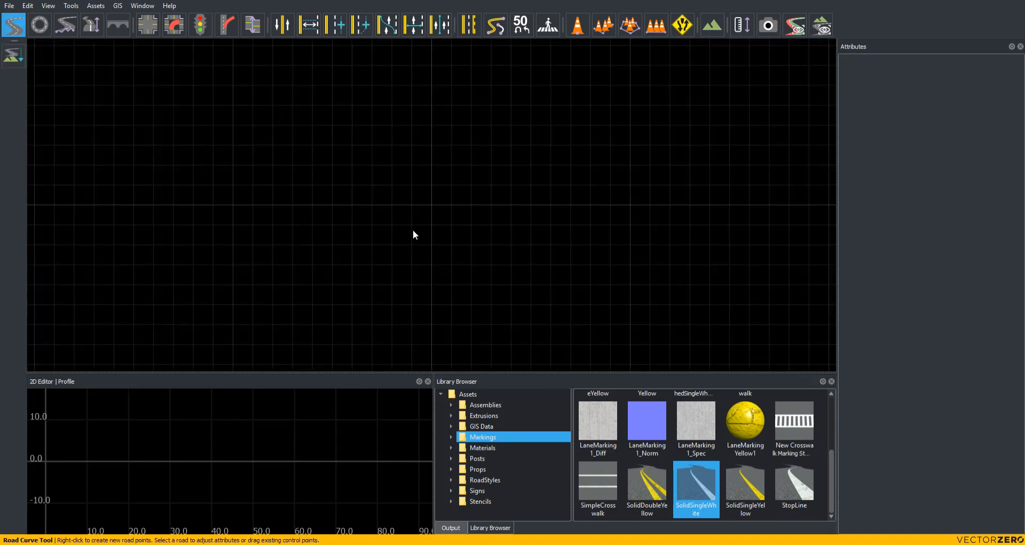
pyautogui.click(492, 481)
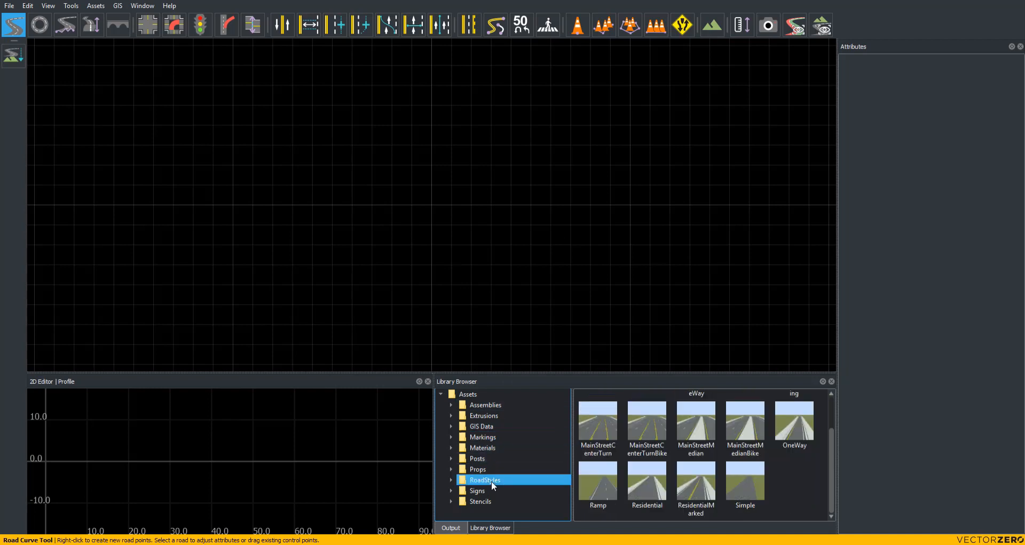
pyautogui.scroll(2, 729, 485)
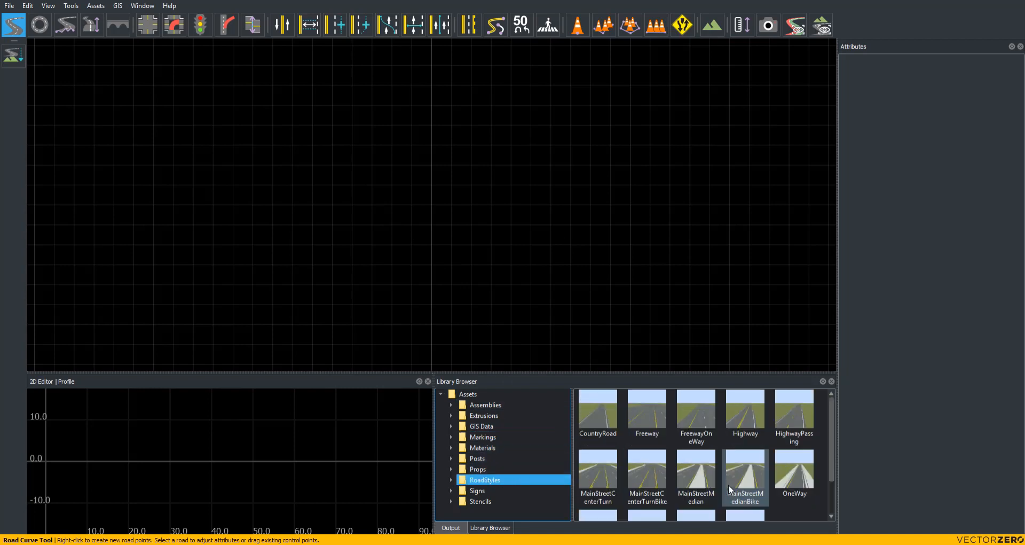
pyautogui.click(650, 421)
pyautogui.rightClick(116, 219)
pyautogui.rightClick(410, 209)
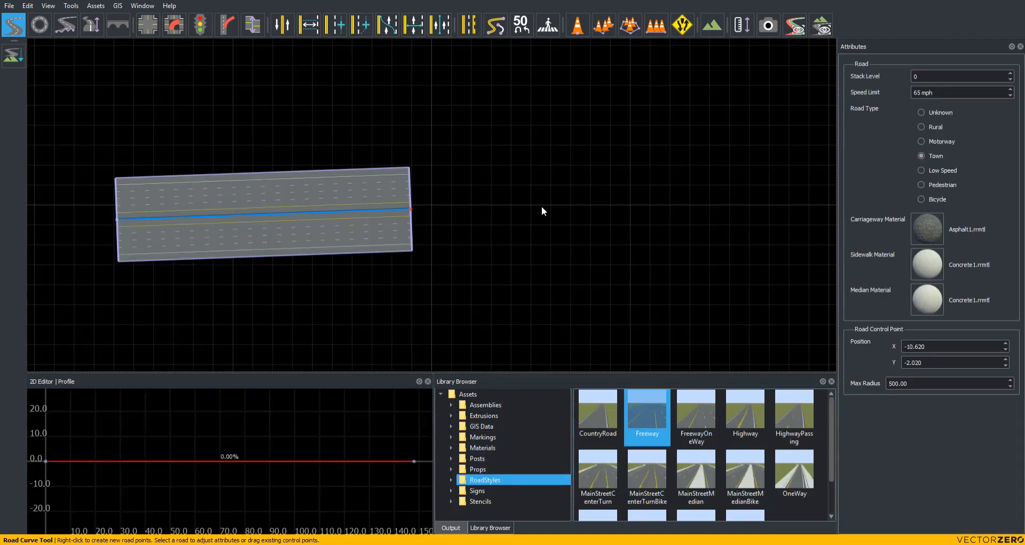
pyautogui.rightClick(819, 199)
pyautogui.click(693, 288)
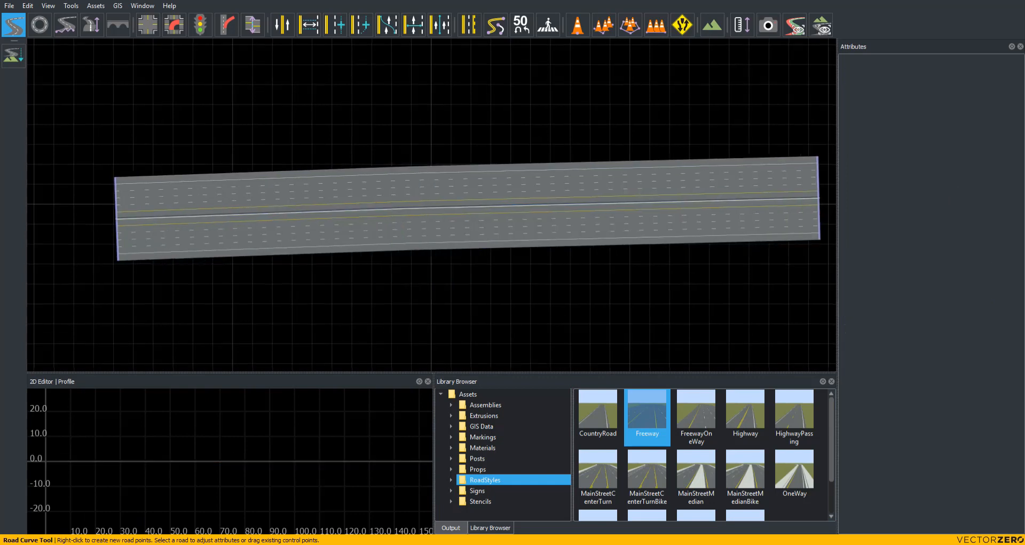
# Insert an extra Driving lane beside the outer shoulder of the freeway's lower carriageway.
pyautogui.keyDown('alt'); pyautogui.moveTo(693, 288); pyautogui.dragTo(602, 244, button='middle'); pyautogui.keyUp('alt')
pyautogui.scroll(2, 602, 244)
pyautogui.keyDown('alt'); pyautogui.moveTo(342, 298); pyautogui.dragTo(449, 274, button='middle'); pyautogui.keyUp('alt')
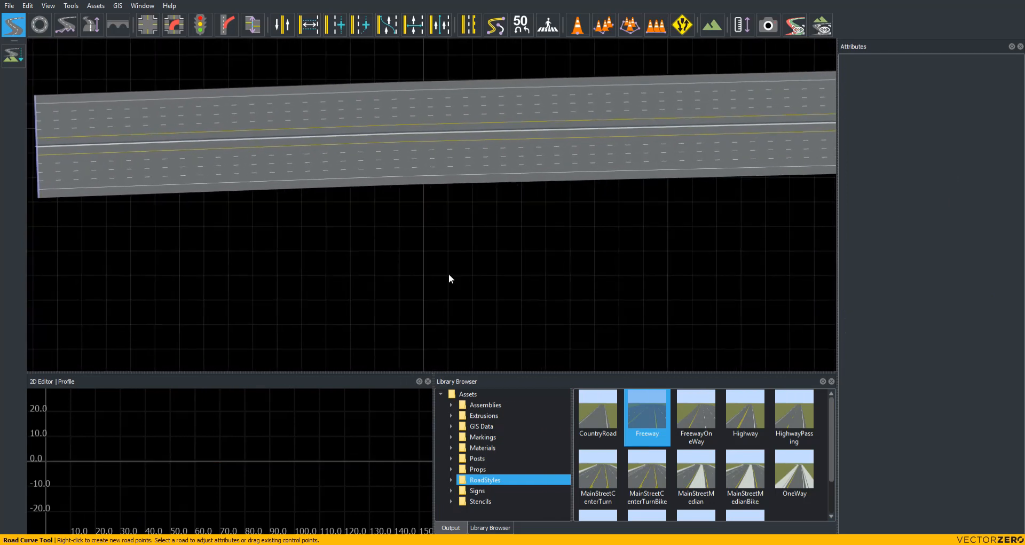
pyautogui.click(337, 26)
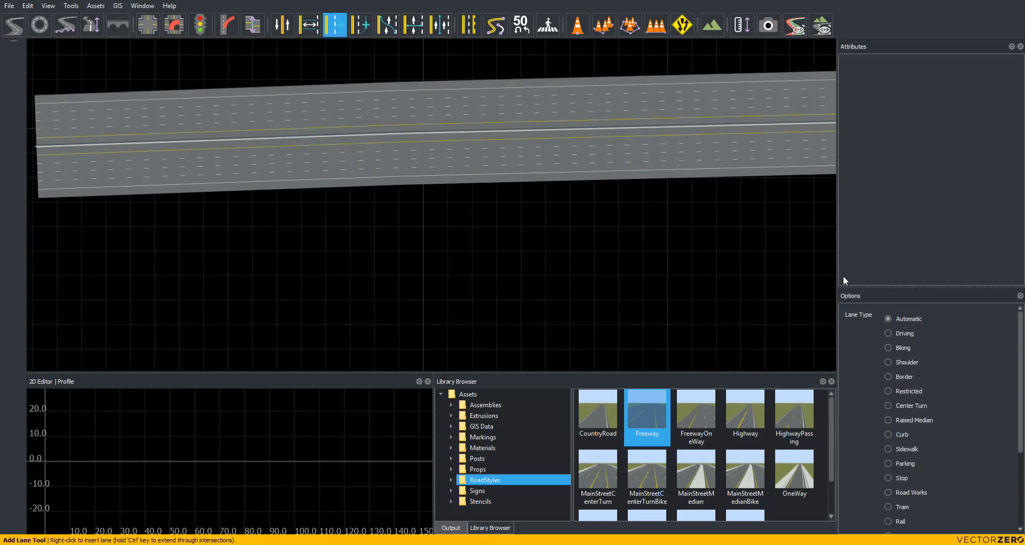
pyautogui.click(492, 173)
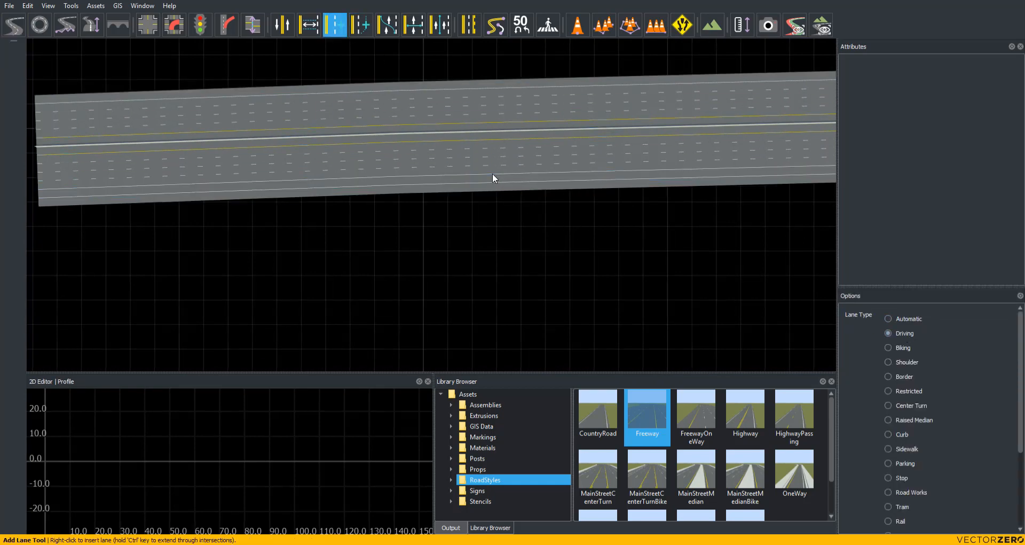
# Add a slip road from the freeway's extra outer lane, curving away from the road towards its starting end.
pyautogui.click(227, 25)
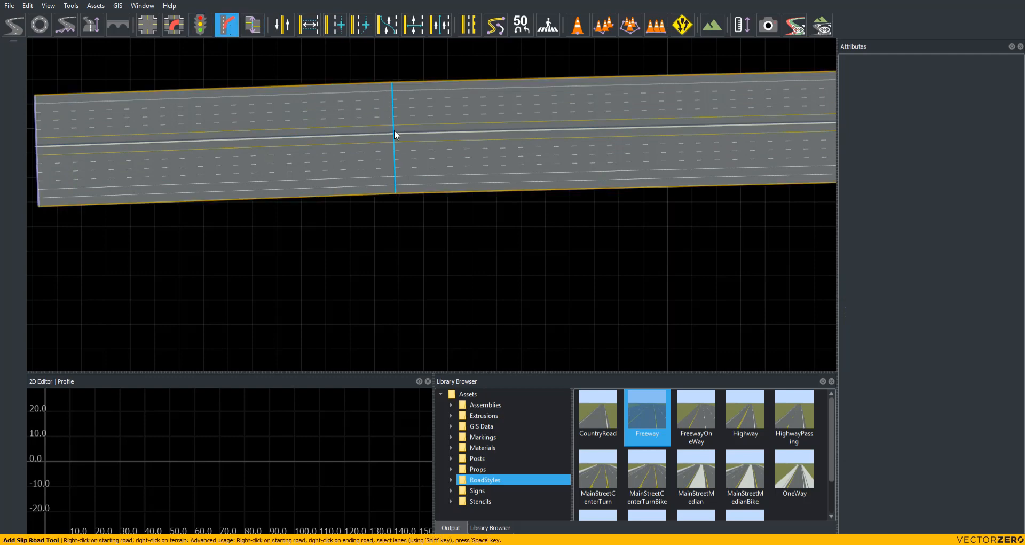
pyautogui.rightClick(399, 182)
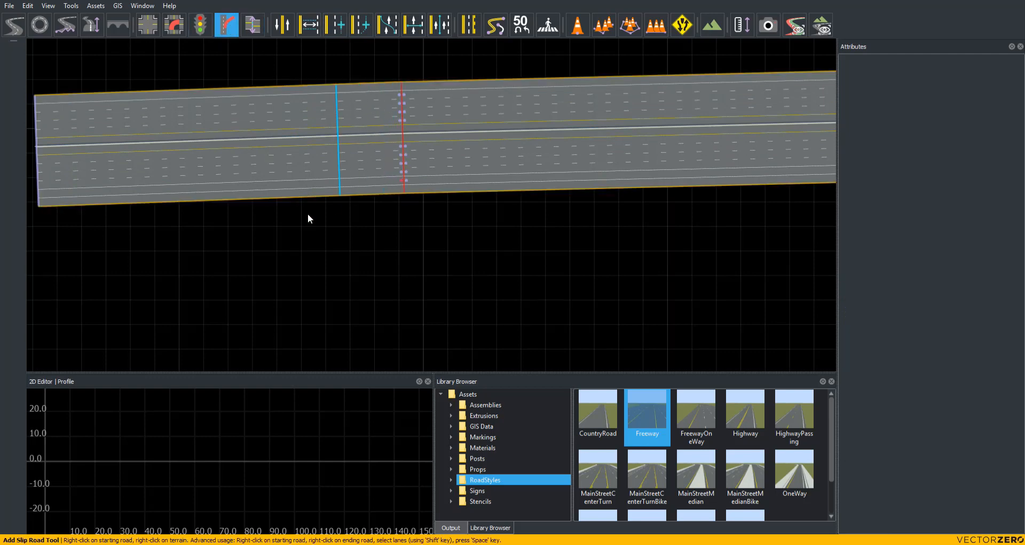
pyautogui.rightClick(184, 324)
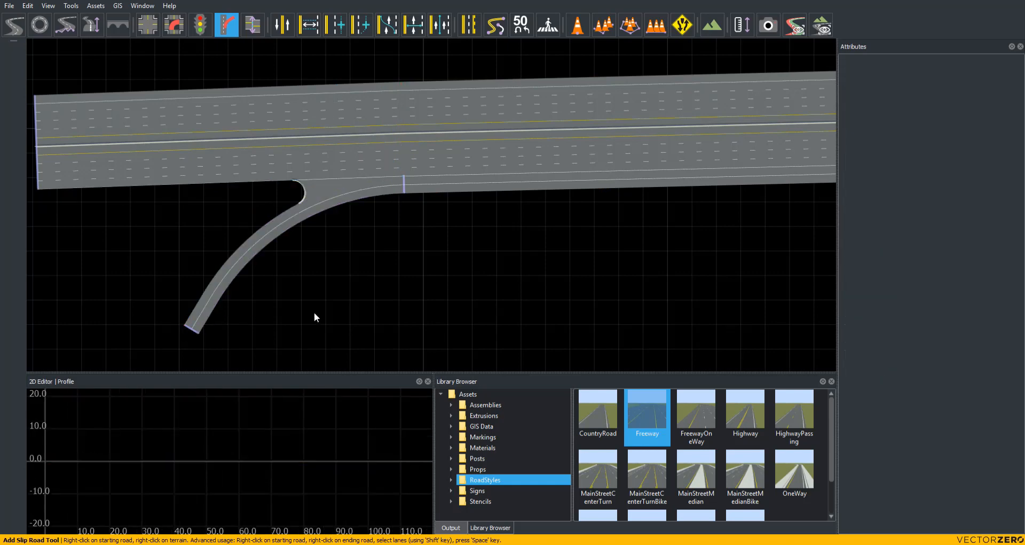
# Add a second slip road from the remaining extra lane, curving away in the opposite direction to the first.
pyautogui.keyDown('alt'); pyautogui.moveTo(395, 285); pyautogui.dragTo(316, 287, button='middle'); pyautogui.keyUp('alt')
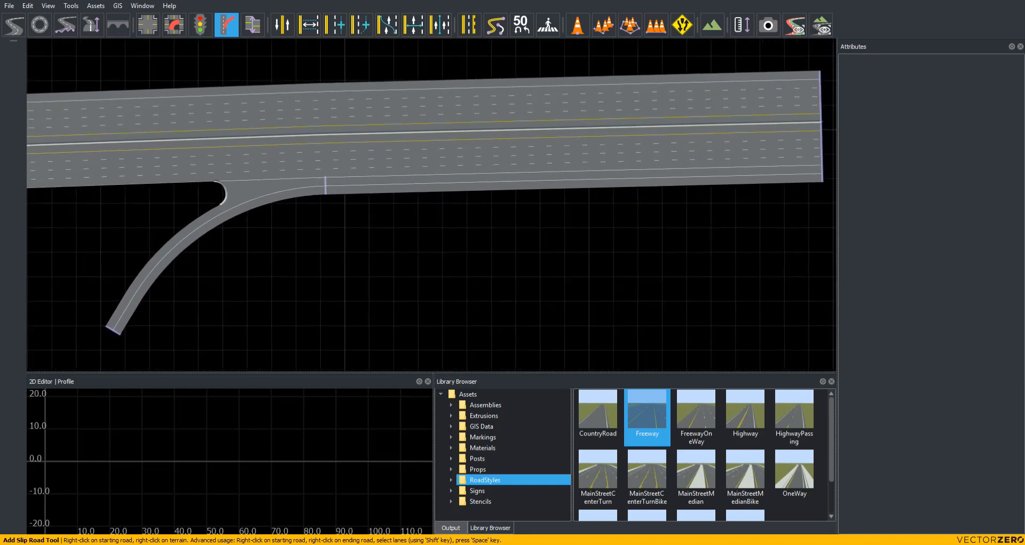
pyautogui.rightClick(434, 157)
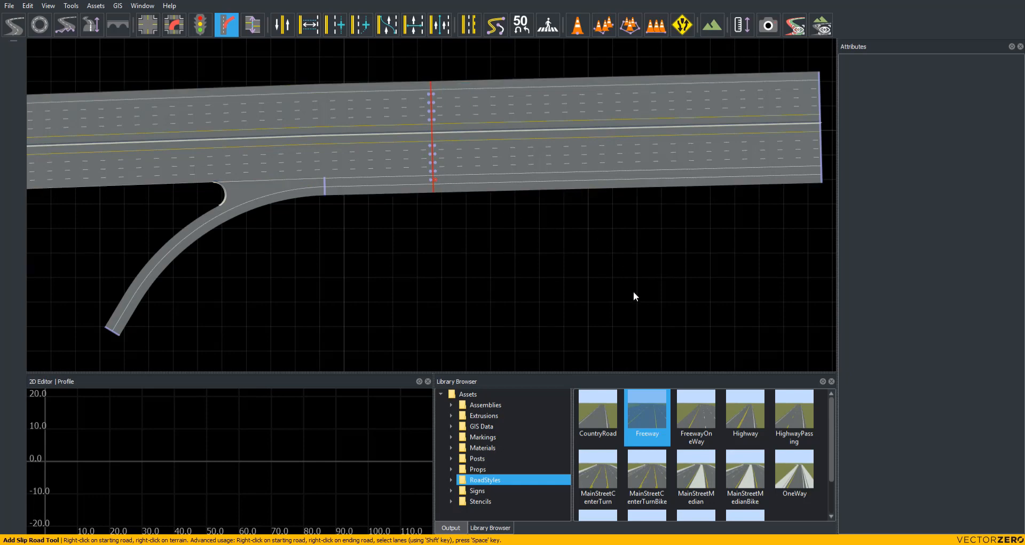
pyautogui.rightClick(645, 330)
pyautogui.click(462, 299)
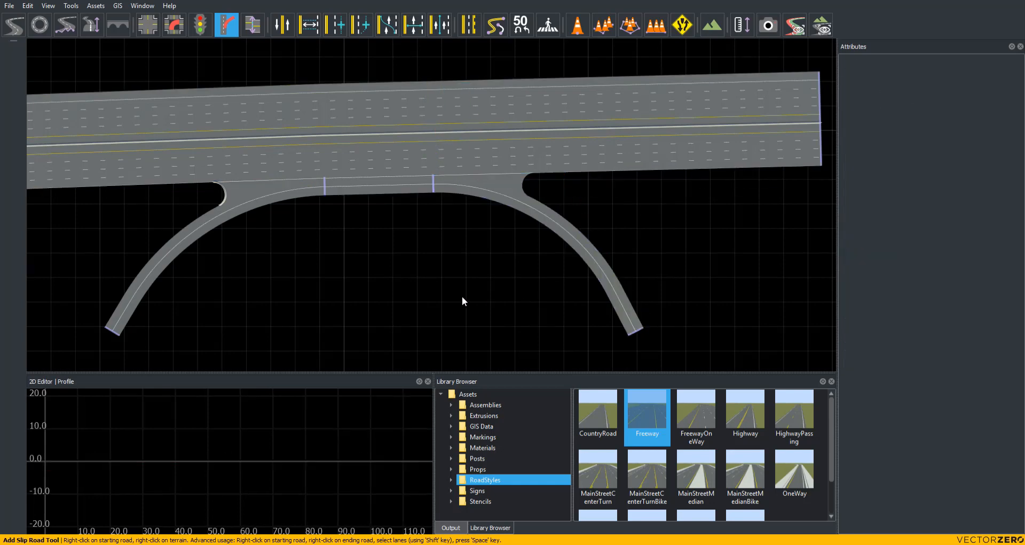
# Select the freeway shoulder's width marker at the first slip road's junction and set its distance to 0.00.
pyautogui.keyDown('alt'); pyautogui.moveTo(463, 299); pyautogui.dragTo(486, 243); pyautogui.keyUp('alt')
pyautogui.keyDown('alt'); pyautogui.moveTo(486, 243); pyautogui.dragTo(601, 217, button='middle'); pyautogui.keyUp('alt')
pyautogui.keyDown('alt'); pyautogui.moveTo(601, 216); pyautogui.dragTo(454, 203); pyautogui.keyUp('alt')
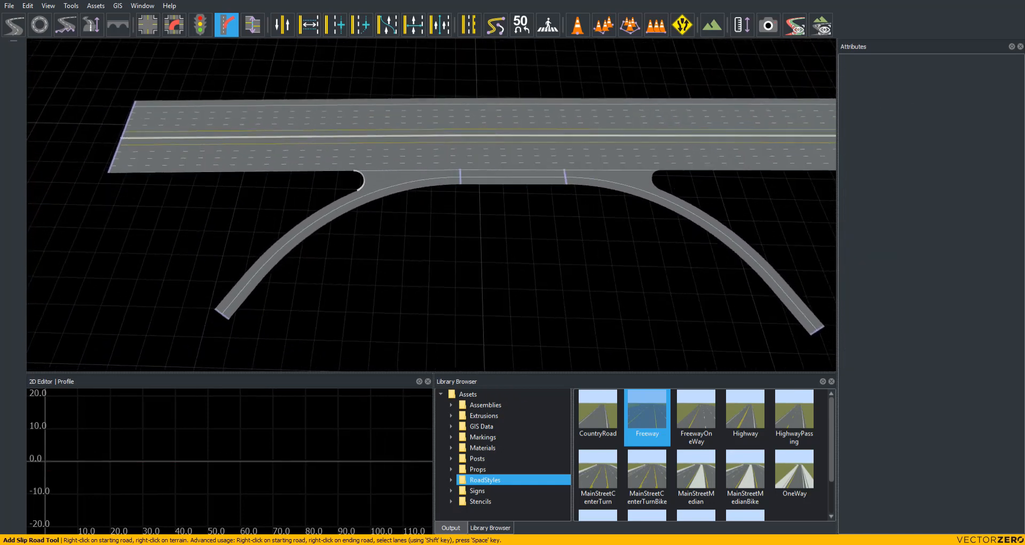
pyautogui.keyDown('alt'); pyautogui.moveTo(364, 139); pyautogui.dragTo(375, 114, button='right'); pyautogui.keyUp('alt')
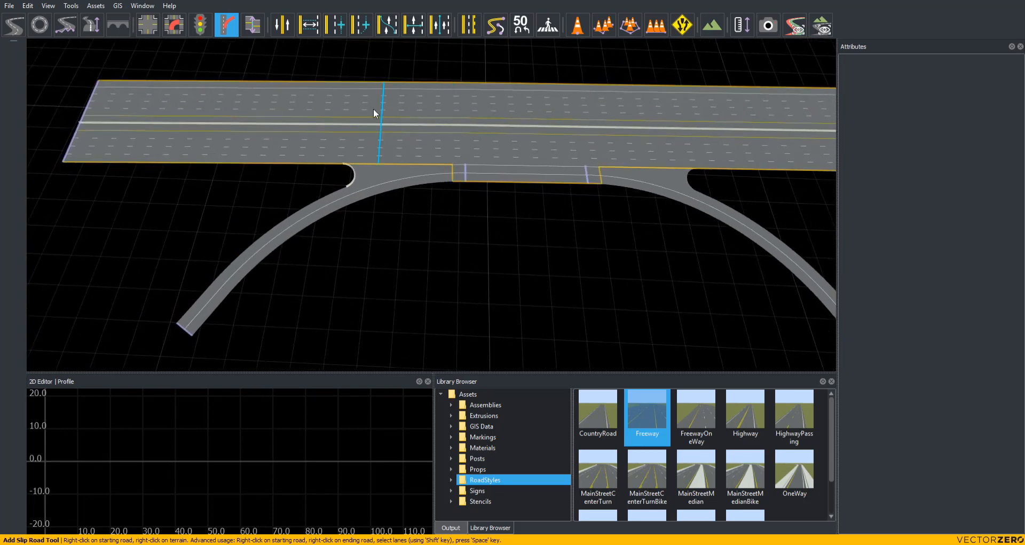
pyautogui.click(308, 25)
pyautogui.click(508, 146)
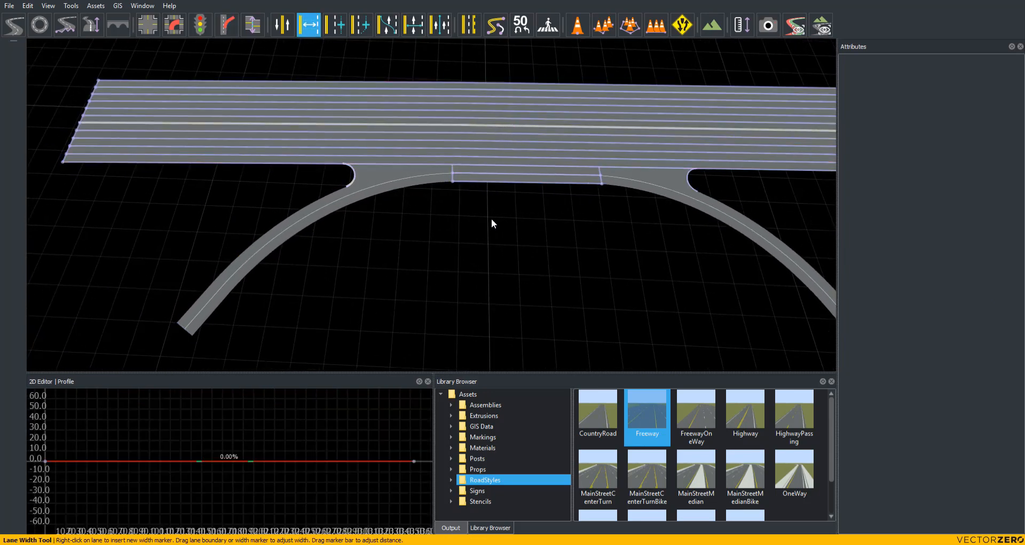
pyautogui.scroll(3, 492, 222)
pyautogui.click(494, 134)
pyautogui.scroll(-4, 495, 135)
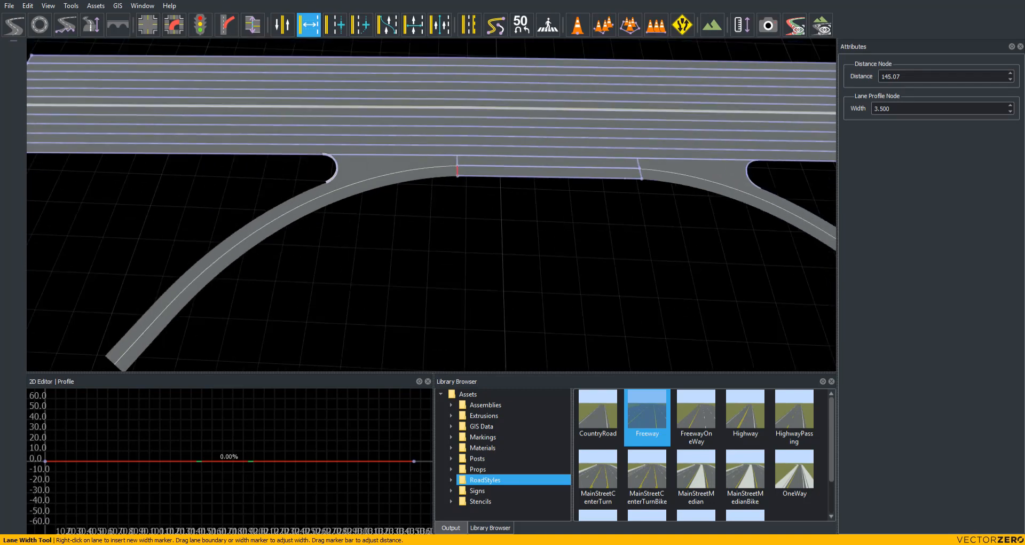
pyautogui.moveTo(862, 76); pyautogui.dragTo(774, 76)
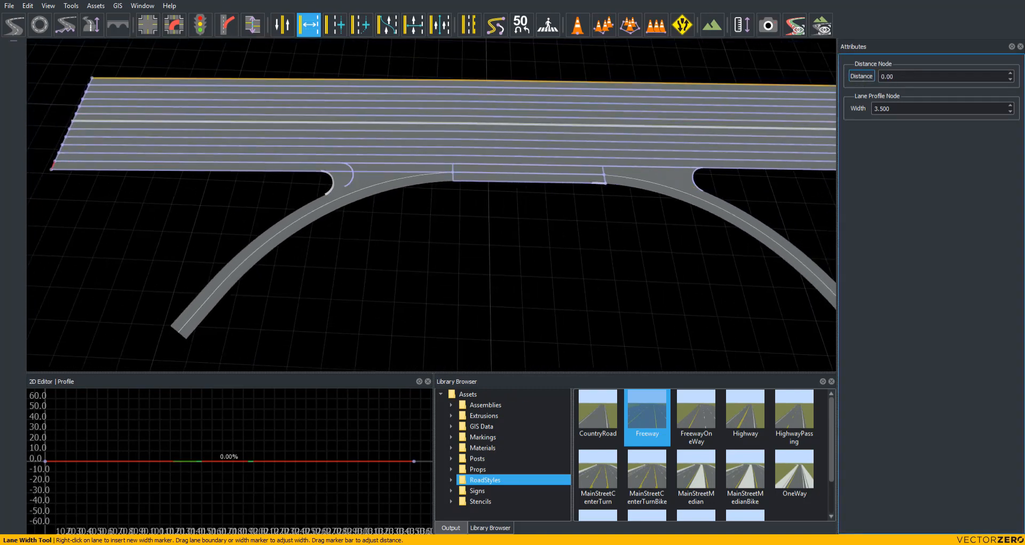
# Select the freeway shoulder's width marker at the second slip road's junction and set its distance to 317.37.
pyautogui.keyDown('alt'); pyautogui.moveTo(748, 123); pyautogui.dragTo(589, 159, button='middle'); pyautogui.keyUp('alt')
pyautogui.scroll(5, 478, 230)
pyautogui.click(479, 233)
pyautogui.scroll(-8, 479, 233)
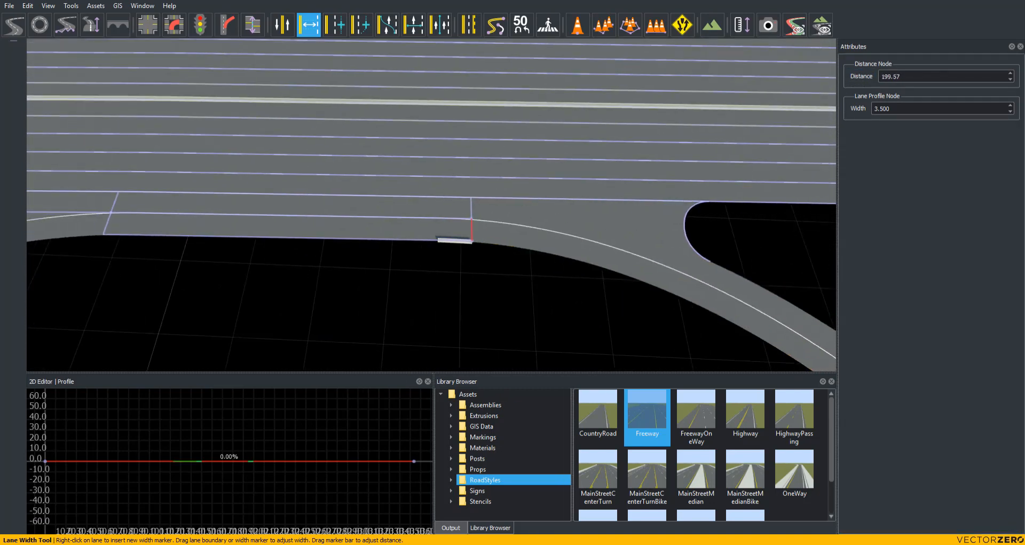
pyautogui.moveTo(863, 79); pyautogui.dragTo(929, 79)
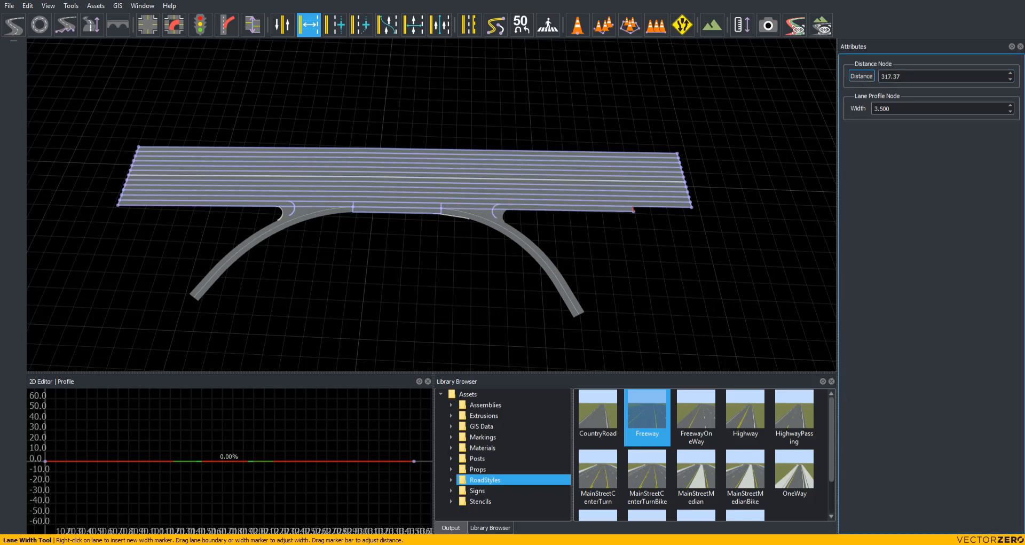
pyautogui.scroll(5, 336, 297)
pyautogui.click(353, 290)
# Add a shoulder lane along the freeway-facing edge of both slip roads.
pyautogui.keyDown('alt'); pyautogui.moveTo(353, 290); pyautogui.dragTo(353, 326); pyautogui.keyUp('alt')
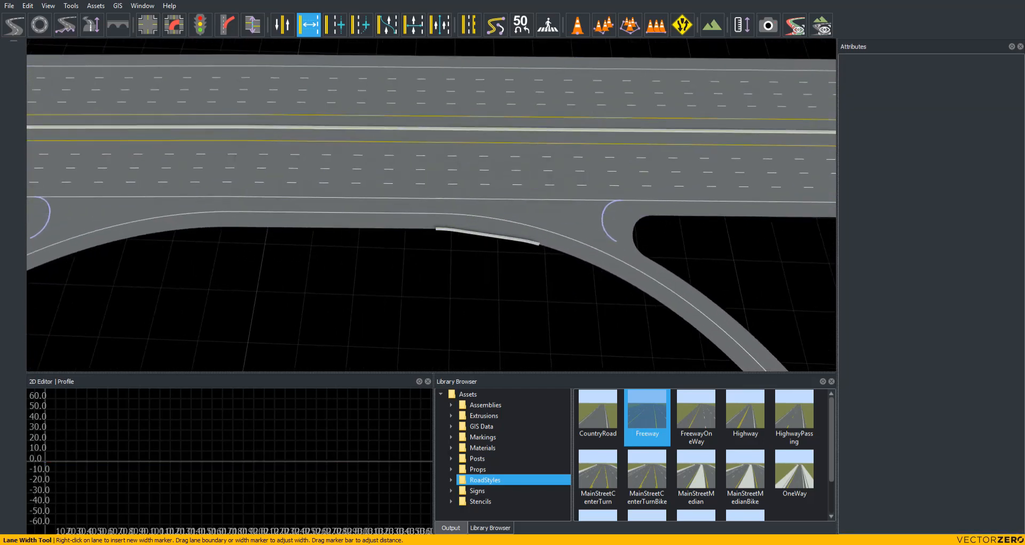
pyautogui.keyDown('alt'); pyautogui.moveTo(353, 326); pyautogui.dragTo(428, 308, button='middle'); pyautogui.keyUp('alt')
pyautogui.click(335, 24)
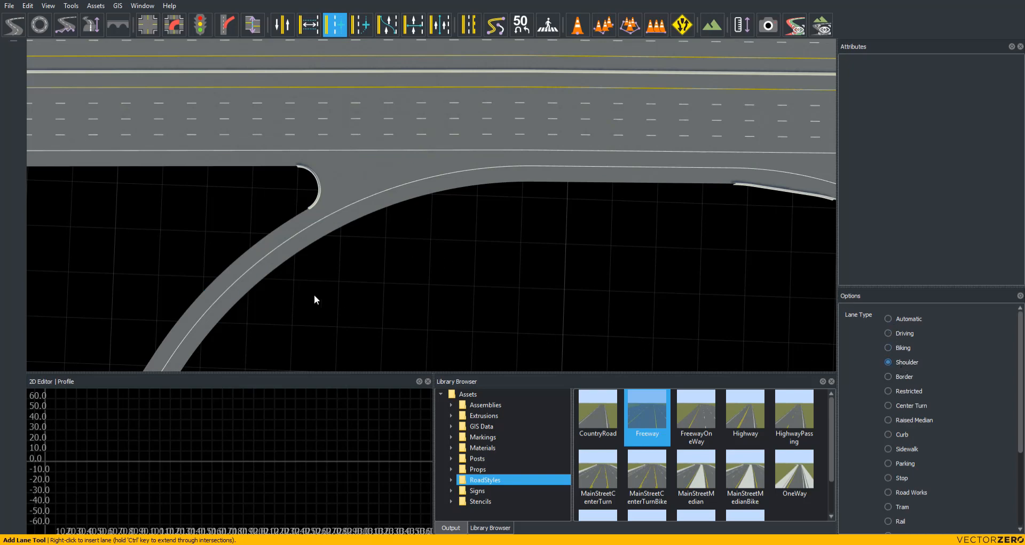
pyautogui.rightClick(224, 260)
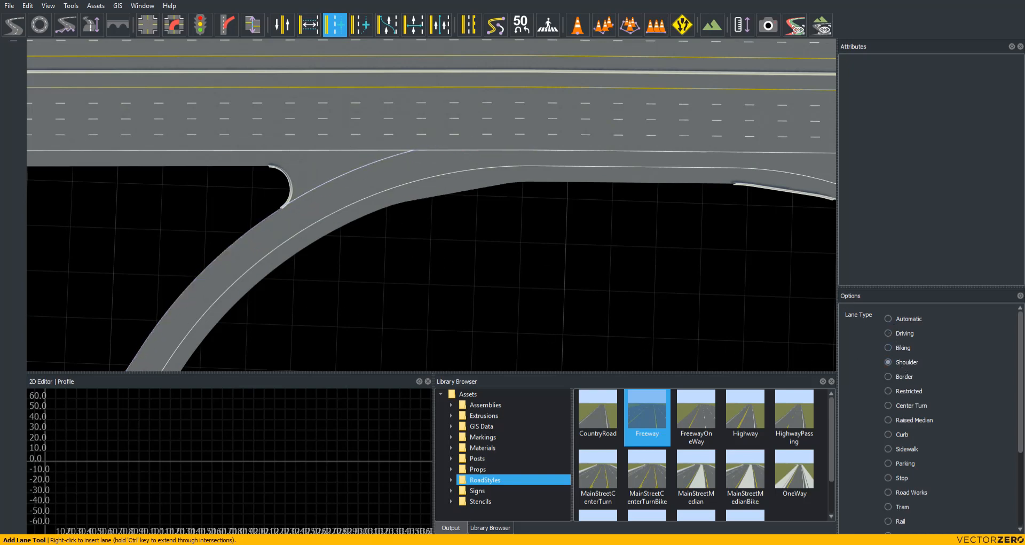
pyautogui.keyDown('alt'); pyautogui.moveTo(591, 229); pyautogui.dragTo(209, 236, button='middle'); pyautogui.keyUp('alt')
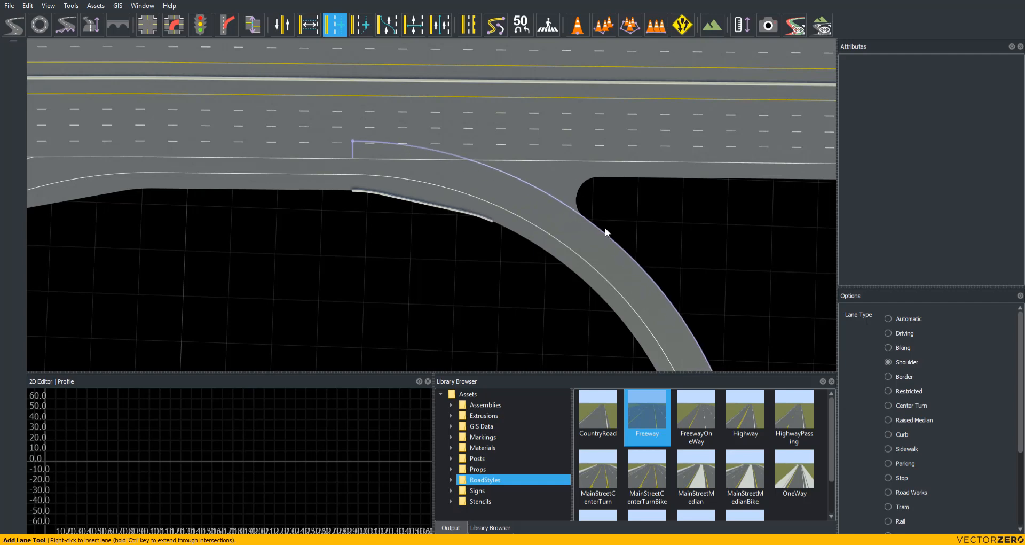
# Apply the SolidSingleWhite marking between the driving lane and new shoulder of both slip roads, and remove the white lines along their outer shoulder edges.
pyautogui.click(535, 437)
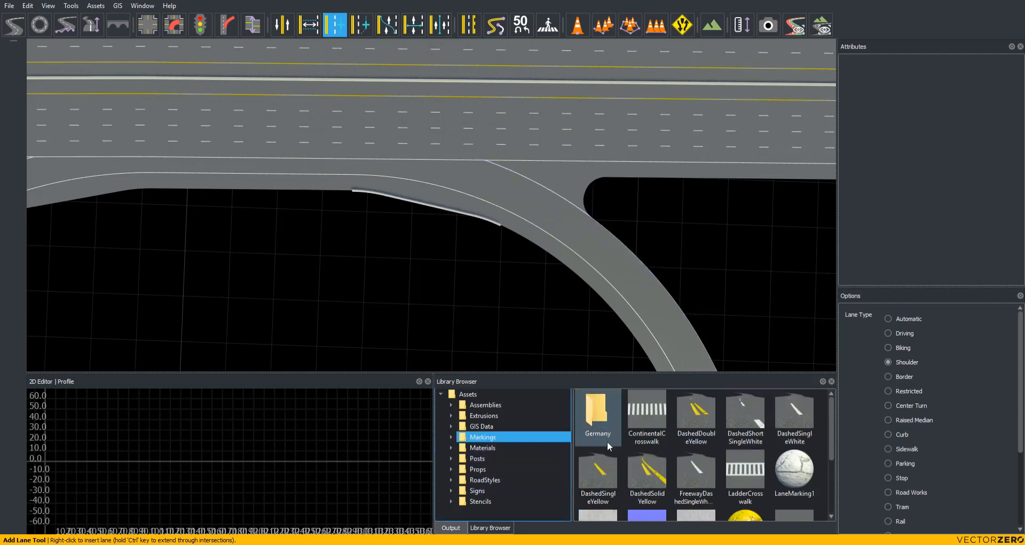
pyautogui.scroll(-2, 607, 441)
pyautogui.moveTo(697, 484); pyautogui.dragTo(701, 369)
pyautogui.keyDown('alt'); pyautogui.moveTo(267, 256); pyautogui.dragTo(640, 257, button='middle'); pyautogui.keyUp('alt')
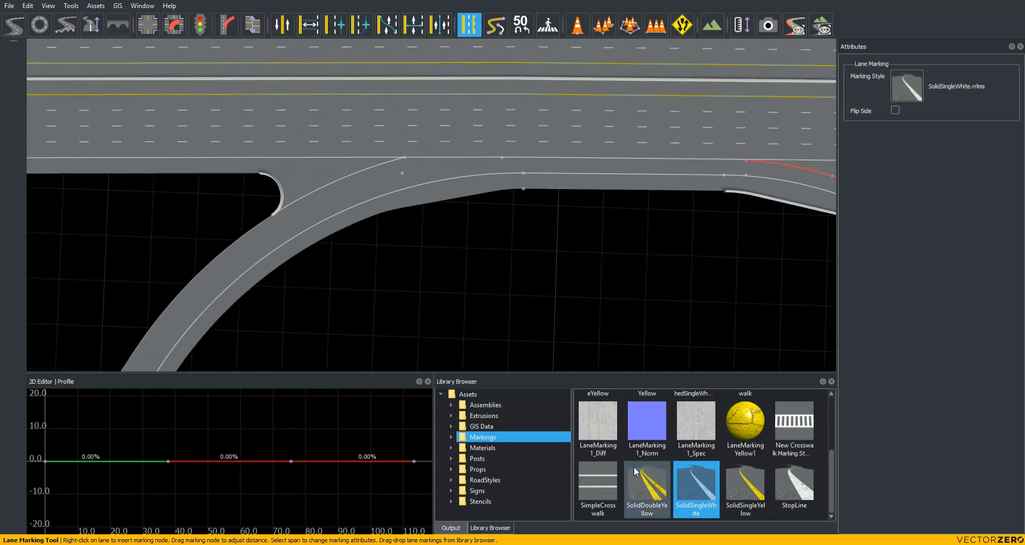
pyautogui.moveTo(635, 470); pyautogui.dragTo(235, 292)
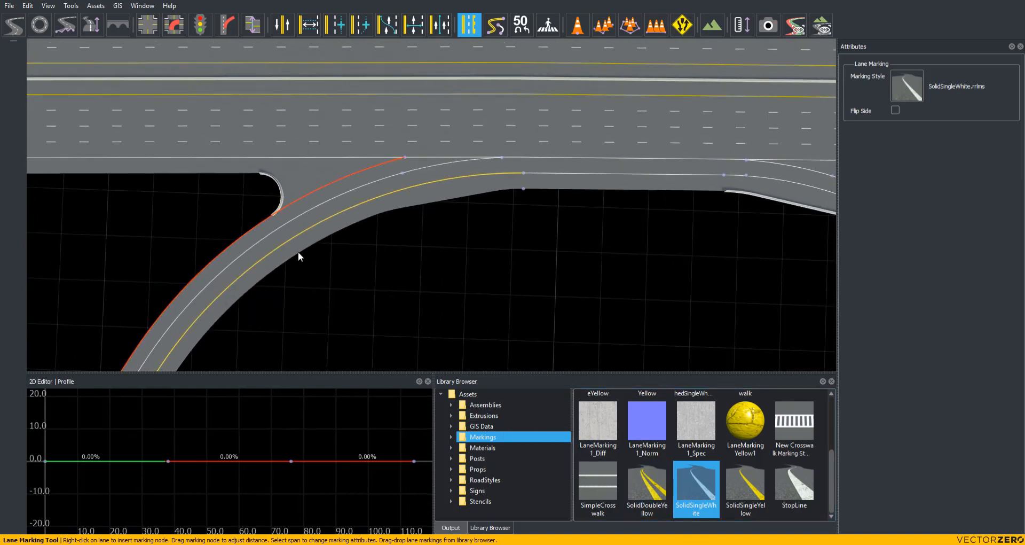
pyautogui.keyDown('alt'); pyautogui.moveTo(440, 277); pyautogui.dragTo(83, 299, button='middle'); pyautogui.keyUp('alt')
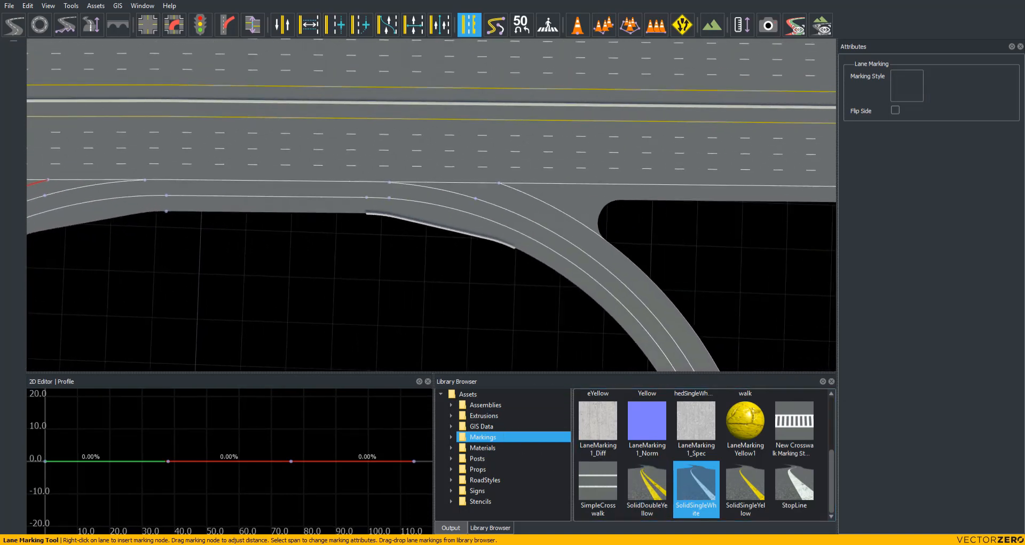
pyautogui.click(625, 256)
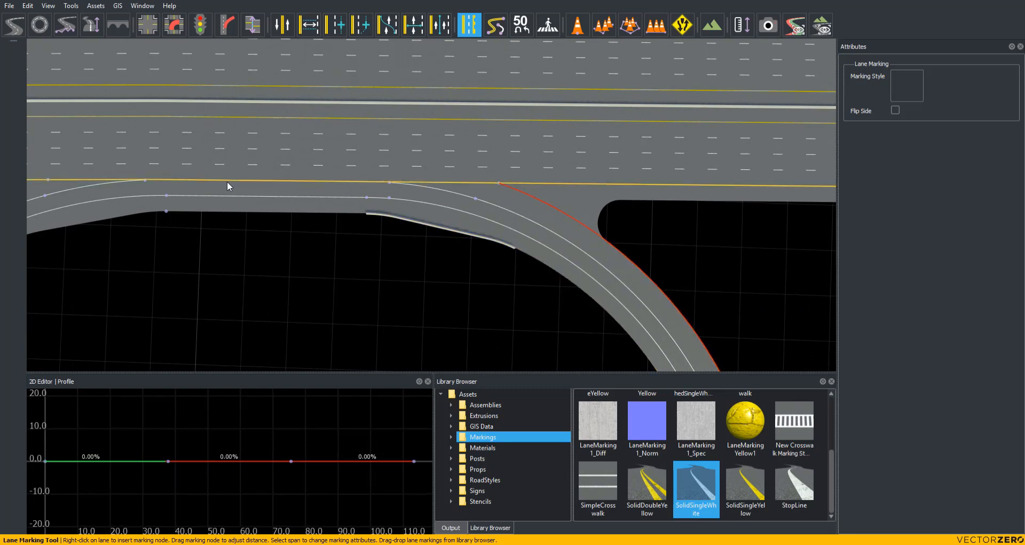
# Insert marking nodes on the freeway's solid white line near both slip road starts and delete the marking span between them.
pyautogui.moveTo(226, 181); pyautogui.dragTo(318, 184, button='right')
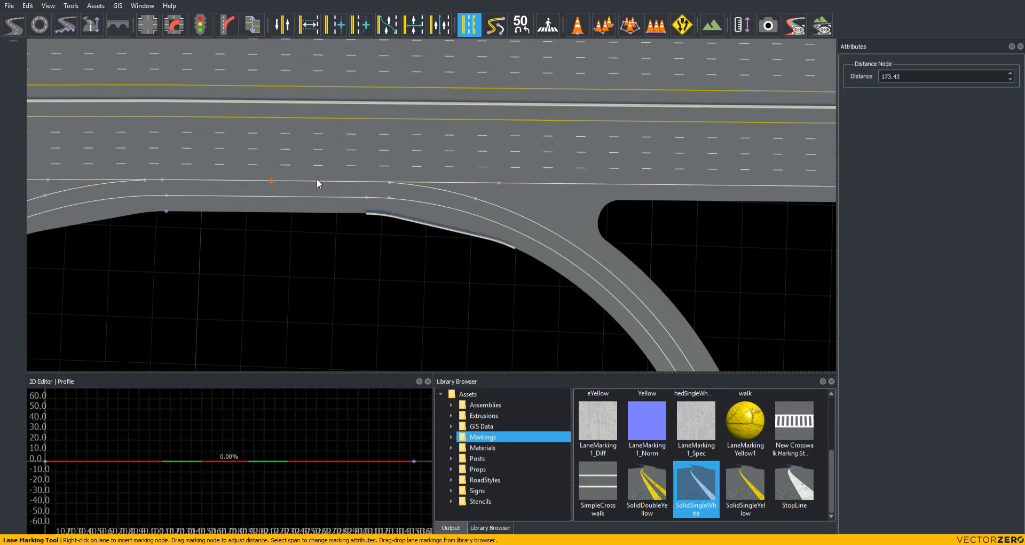
pyautogui.click(325, 183)
pyautogui.press('Delete')
pyautogui.click(162, 180)
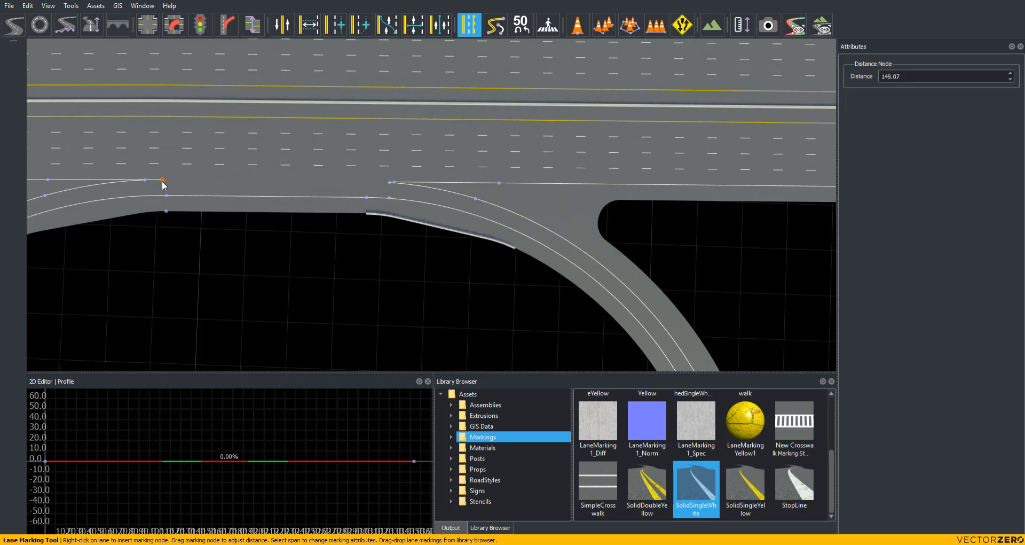
# Apply the DashedSingleWhite marking to the cleared boundary between the freeway lanes and the extra lane joining the slip roads.
pyautogui.scroll(3, 694, 454)
pyautogui.moveTo(794, 417); pyautogui.dragTo(312, 214)
pyautogui.click(319, 261)
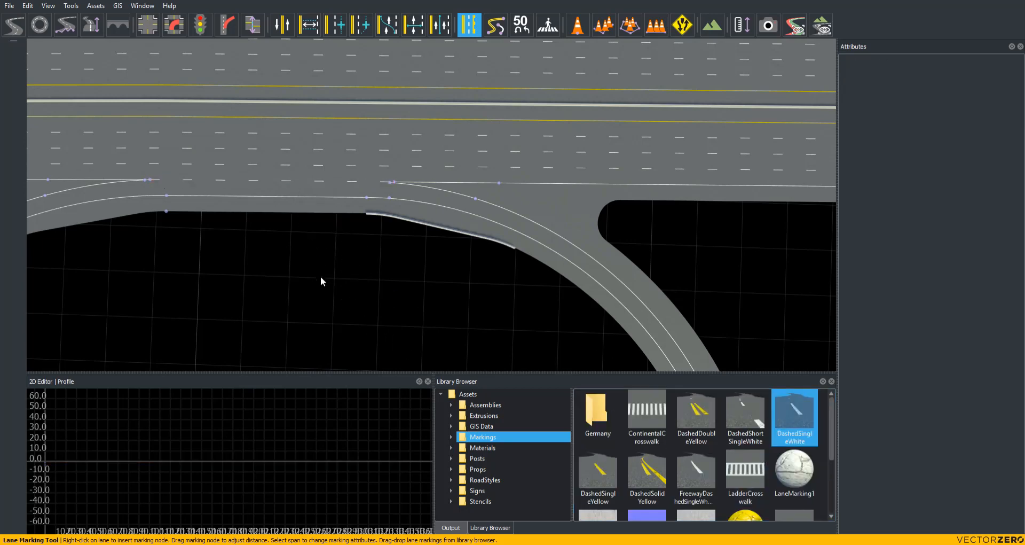
pyautogui.keyDown('alt'); pyautogui.moveTo(283, 296); pyautogui.dragTo(509, 248, button='middle'); pyautogui.keyUp('alt')
pyautogui.keyDown('alt'); pyautogui.moveTo(160, 288); pyautogui.dragTo(412, 166); pyautogui.keyUp('alt')
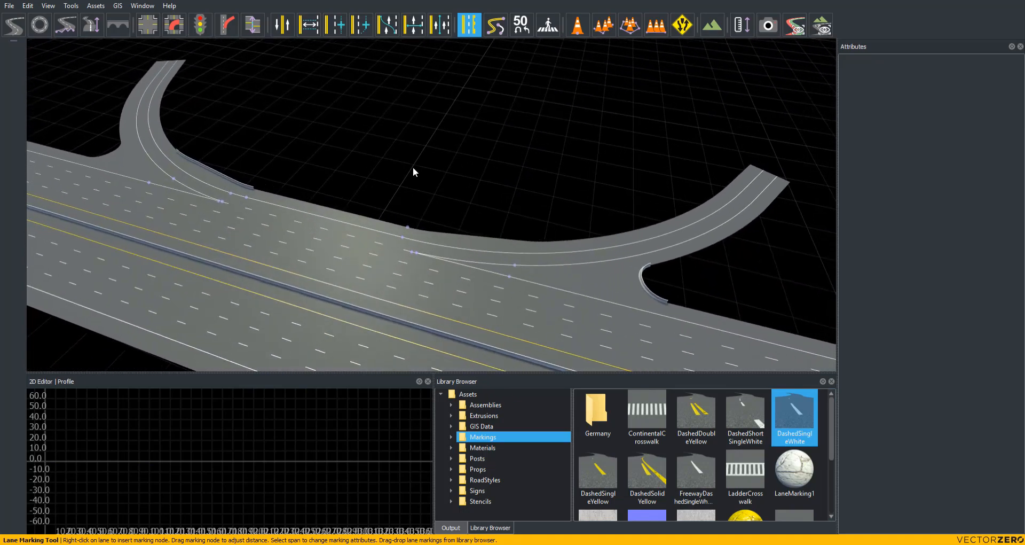